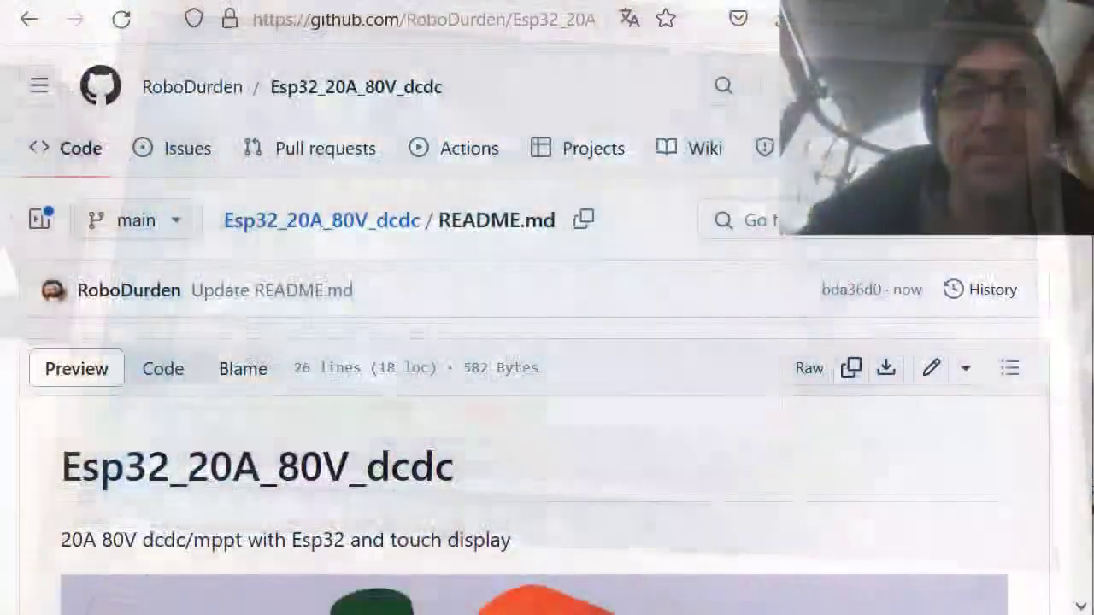
Scroll through the repository README and return to its top.
scroll(547, 385, "down", 8)
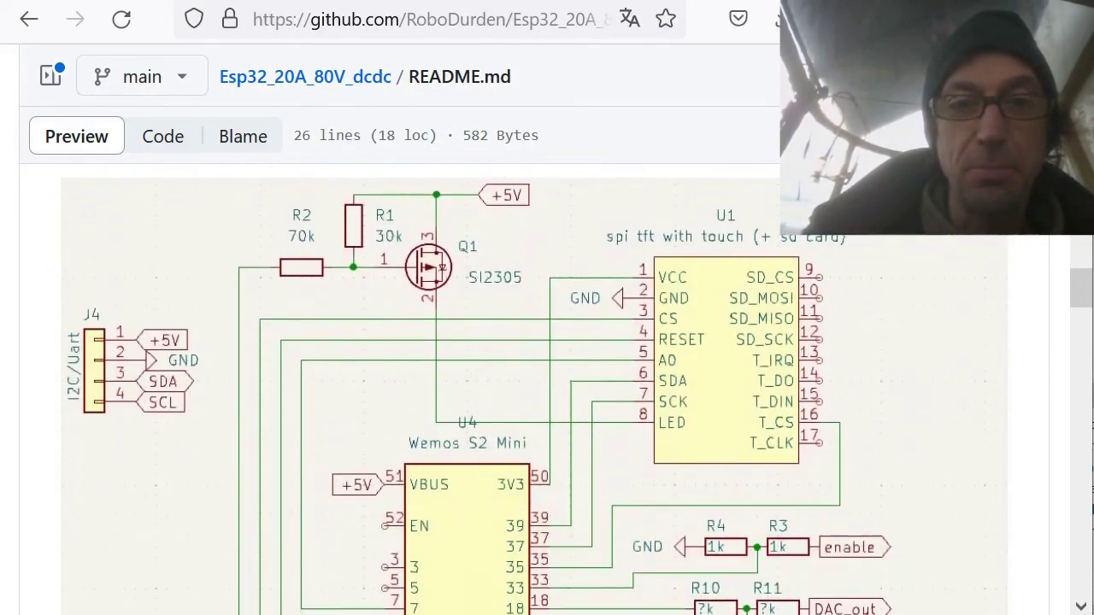
scroll(547, 384, "down", 3)
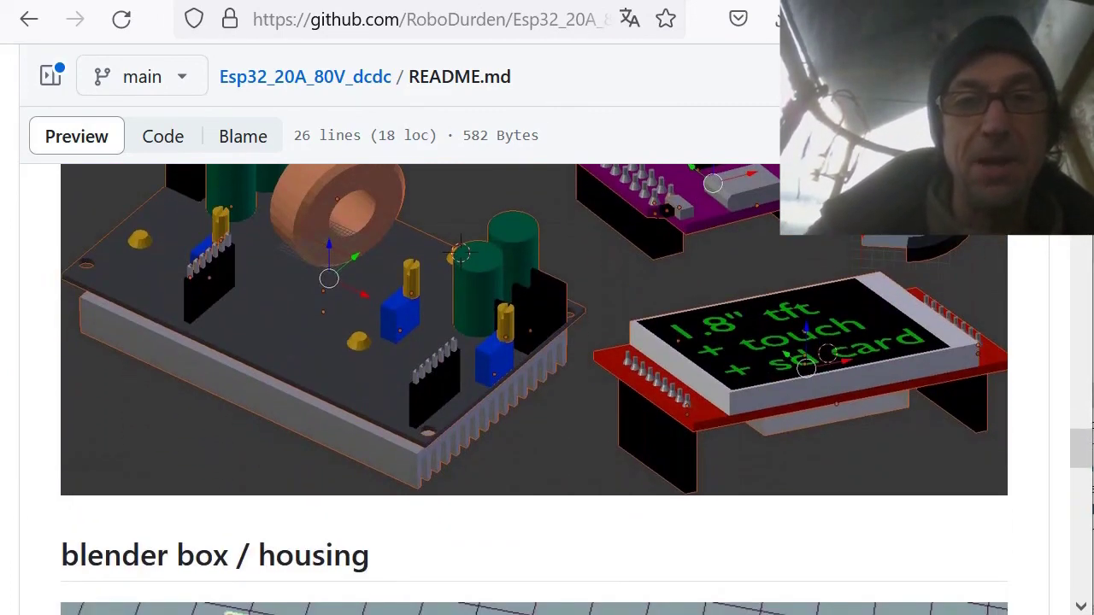
scroll(547, 384, "down", 2)
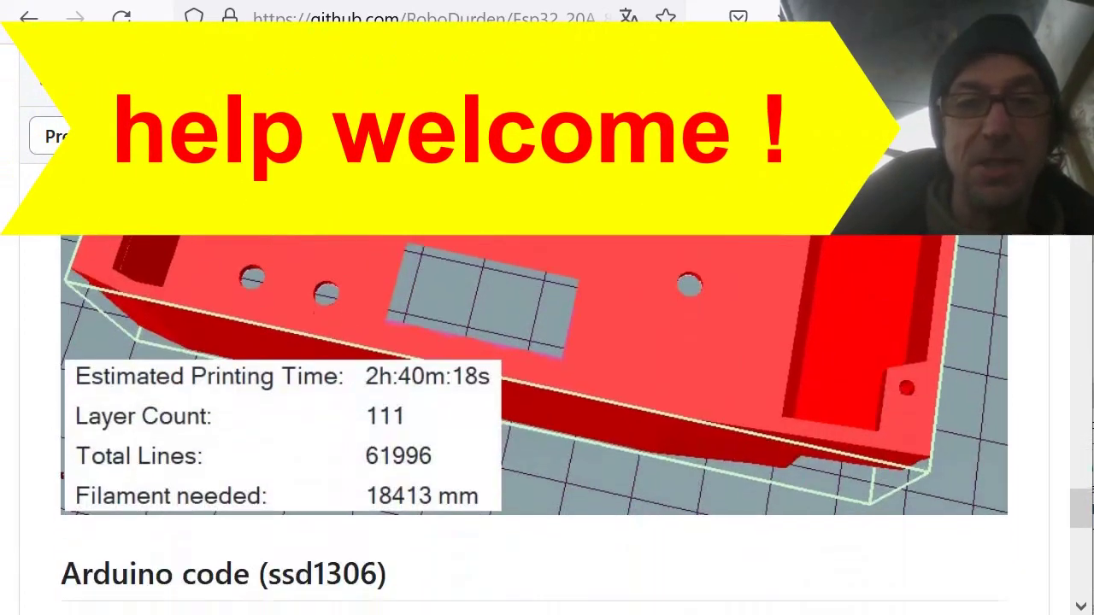
scroll(547, 384, "down", 8)
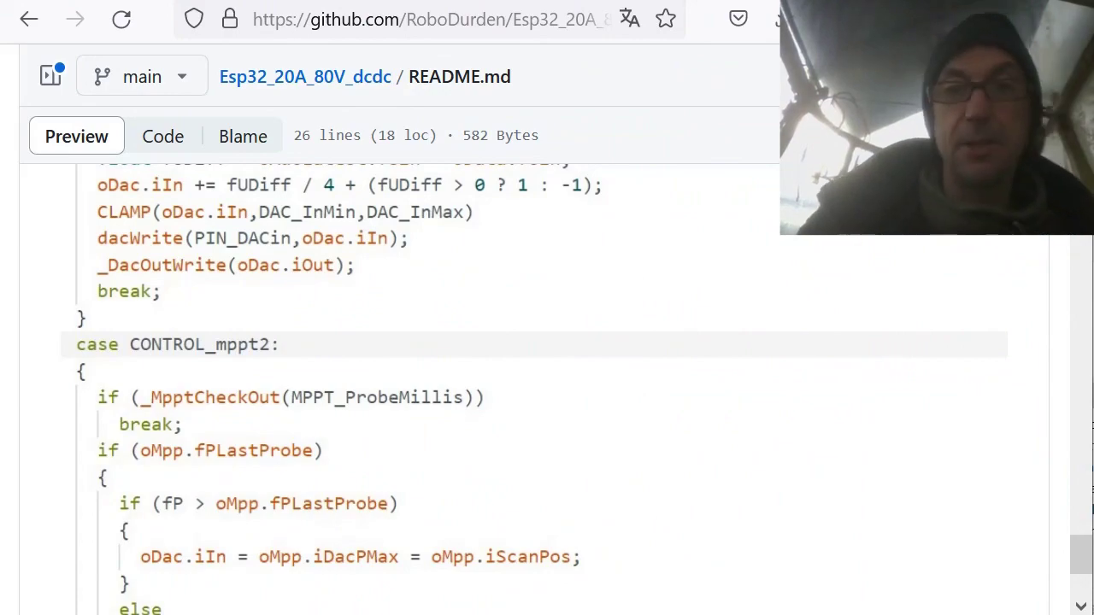
key("Home")
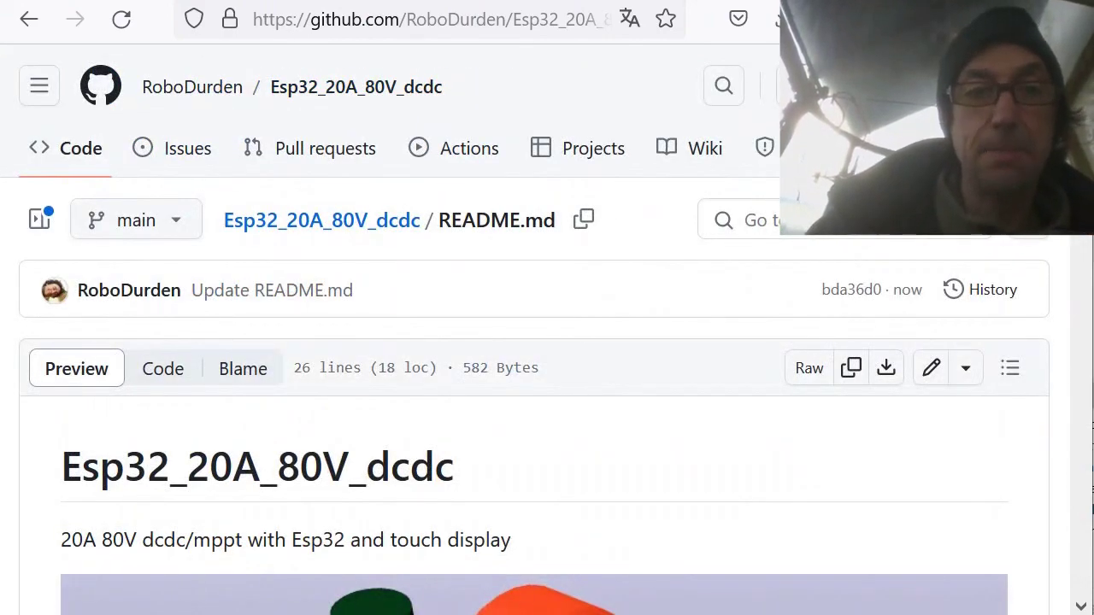
scroll(547, 385, "down", 5)
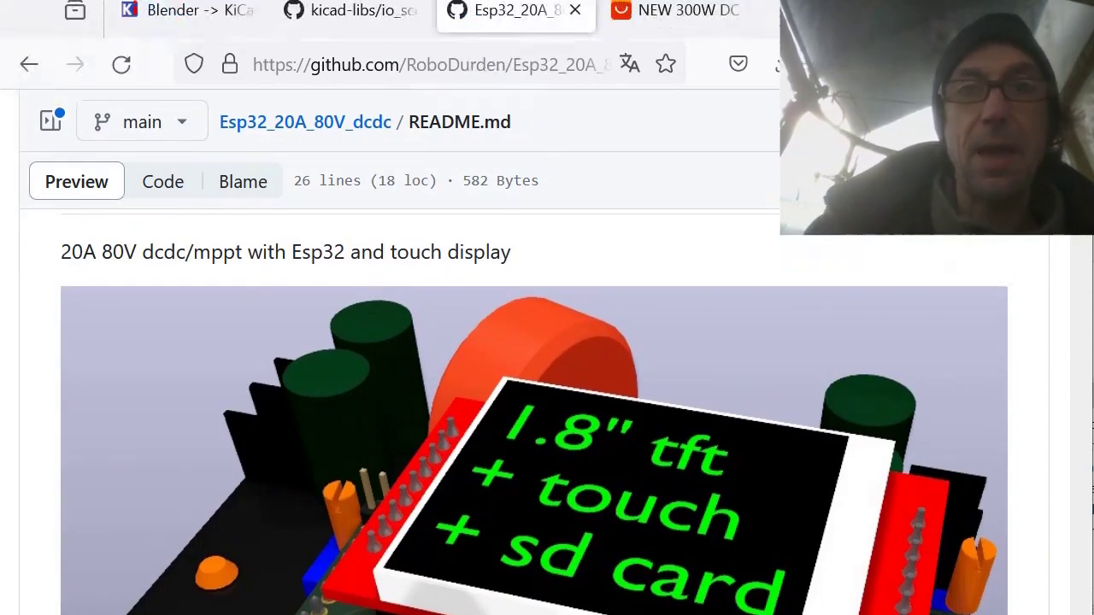
key("alt+Tab")
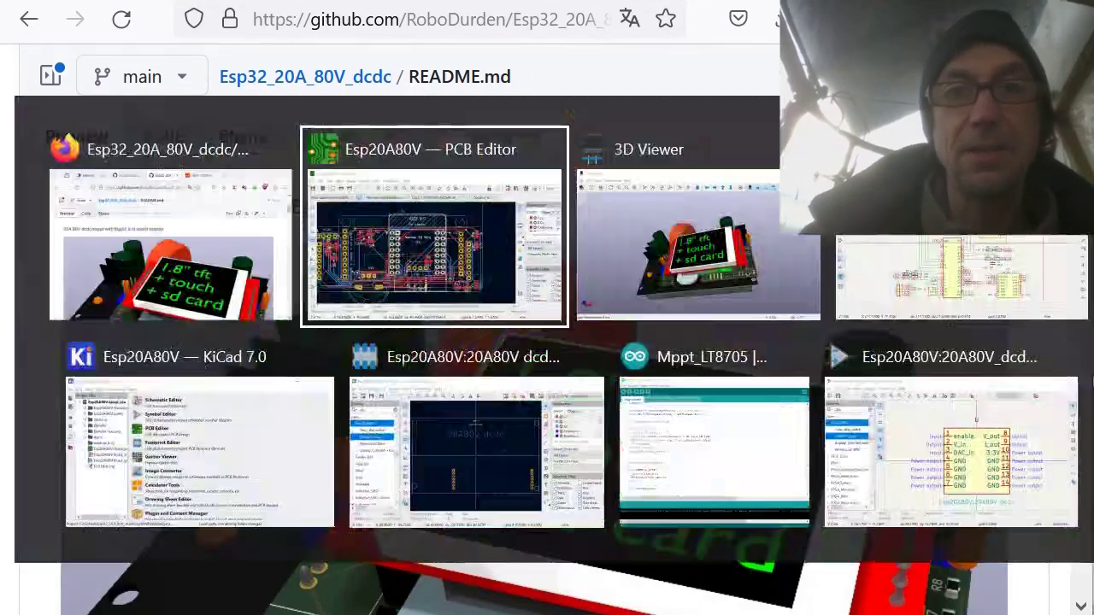
key("Escape")
Browse the AliExpress 300W 7V-80V 20A solar MPPT module listing, then bring up KiCad's 3D Viewer.
key("ctrl+Tab")
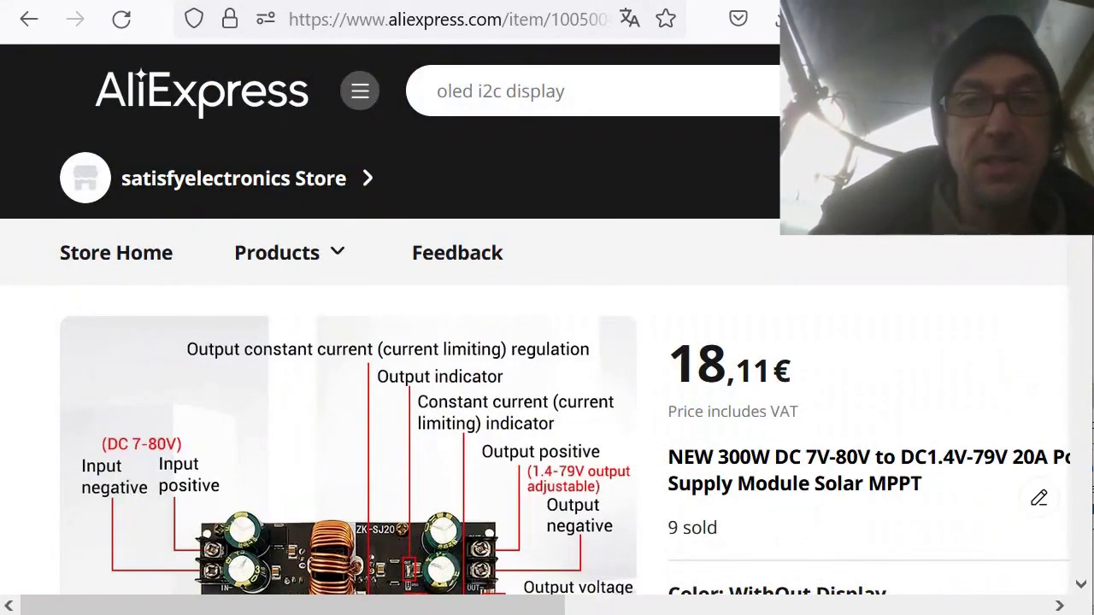
scroll(547, 342, "down", 2)
scroll(349, 365, "down", 2)
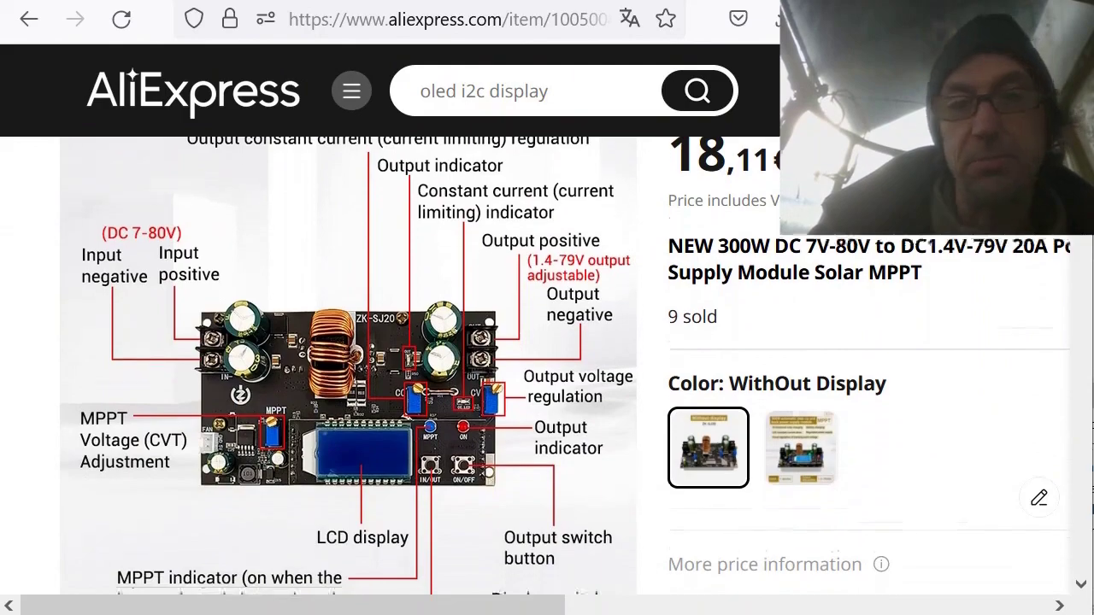
scroll(349, 366, "up", 1)
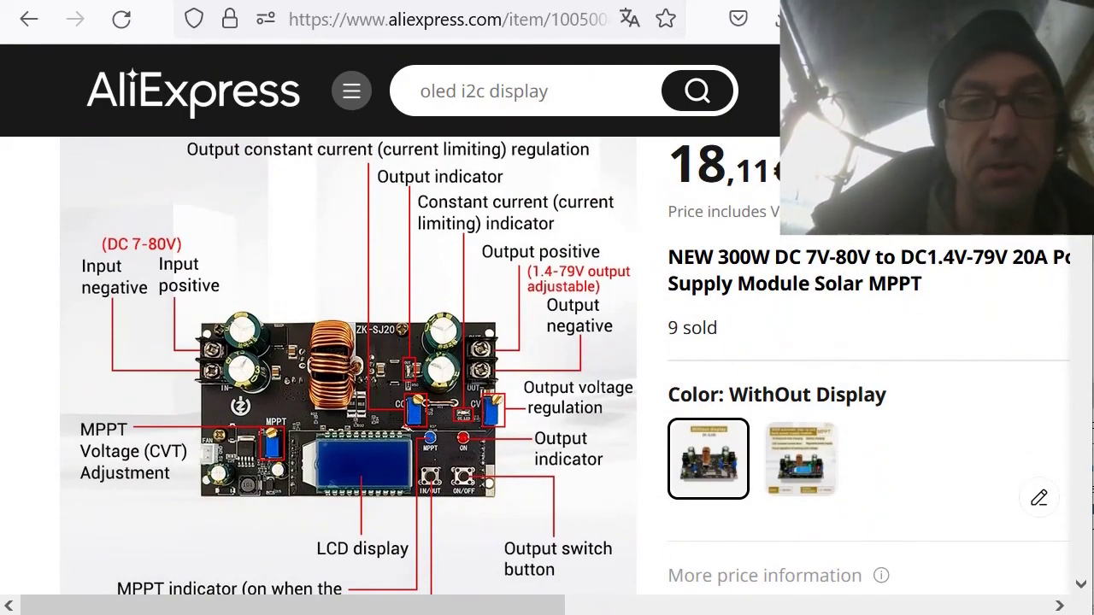
scroll(349, 366, "down", 1)
scroll(349, 366, "up", 1)
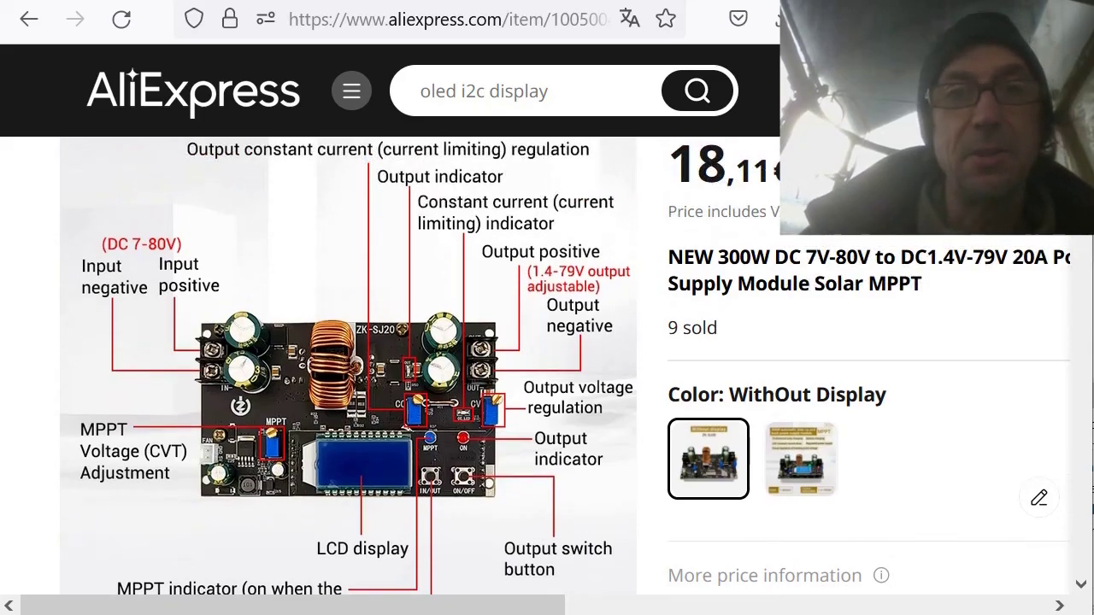
scroll(349, 366, "up", 1)
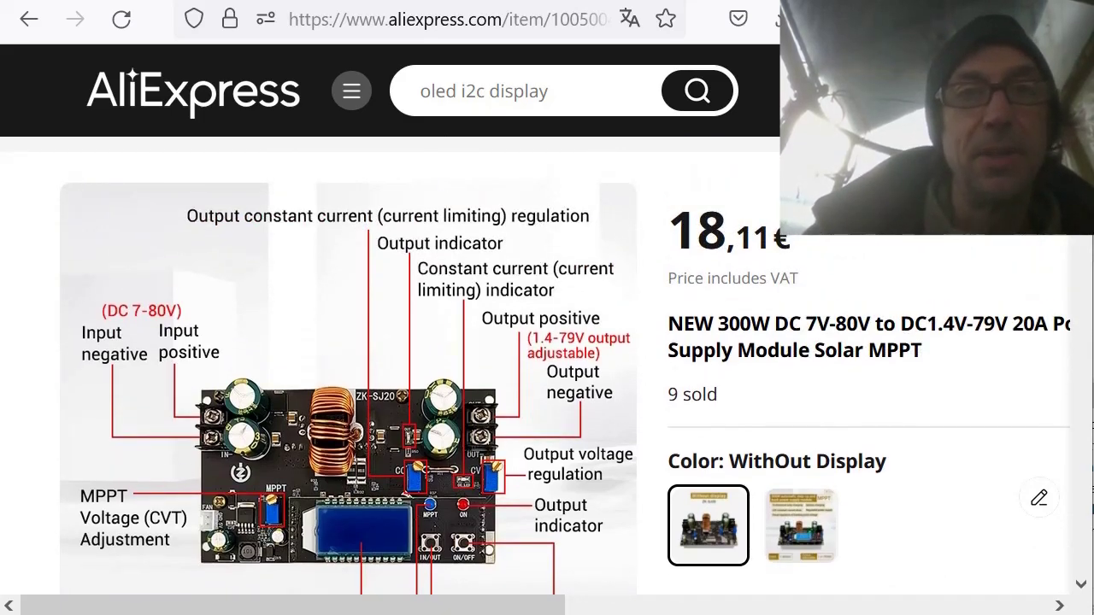
key("alt+Tab")
key("alt+Tab")
scroll(799, 379, "up", 1)
Orbit the assembled board to a near side view, then reopen the 3D Viewer from the PCB Editor.
left_click_drag(799, 378, 252, 441)
left_click_drag(171, 402, 159, 276)
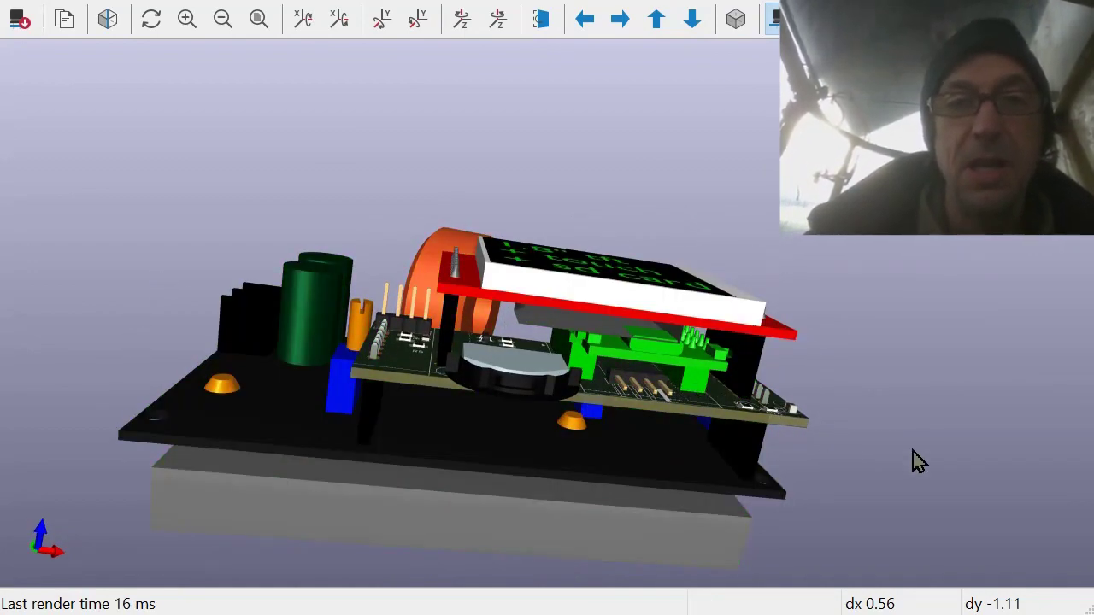
key("alt+Tab")
key("alt+Tab")
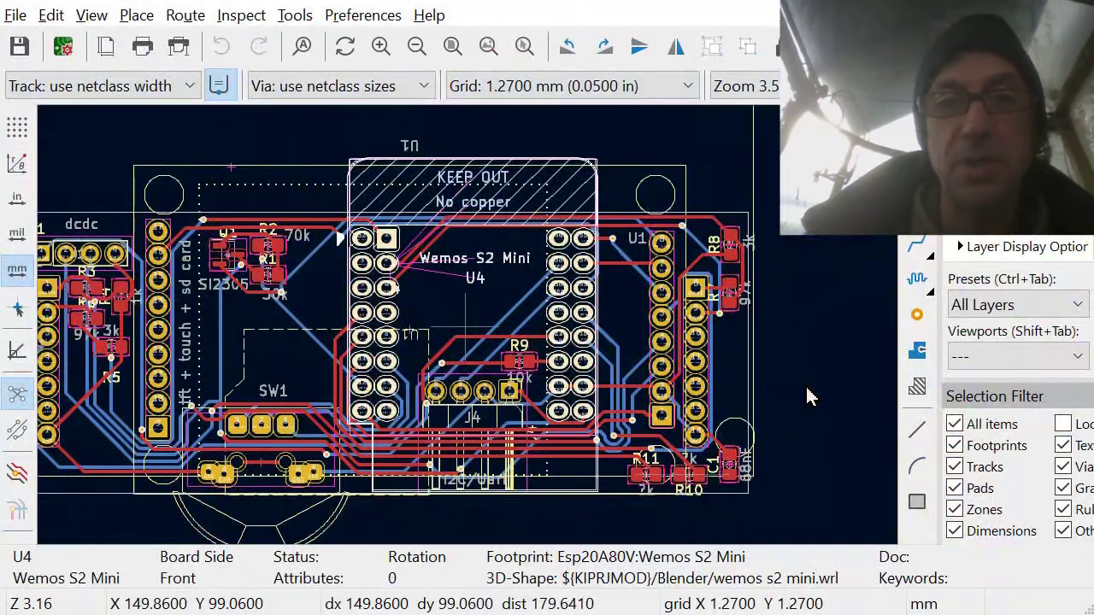
left_click(830, 282)
key("alt+3")
Orbit the board from an oblique top view to looking straight down on the display module.
left_click_drag(804, 372, 796, 294)
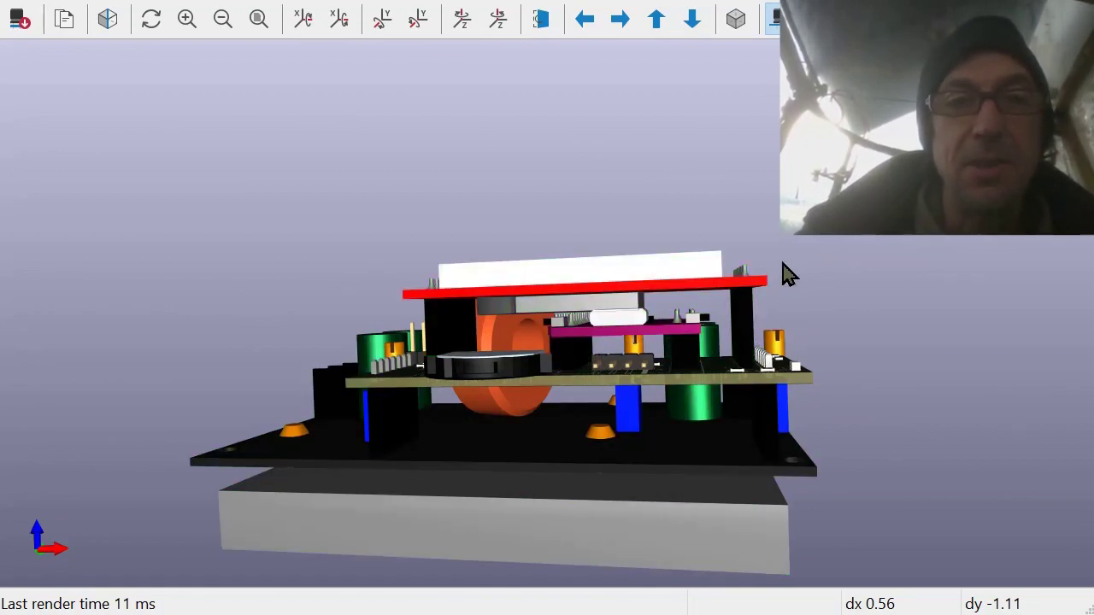
left_click_drag(635, 177, 672, 308)
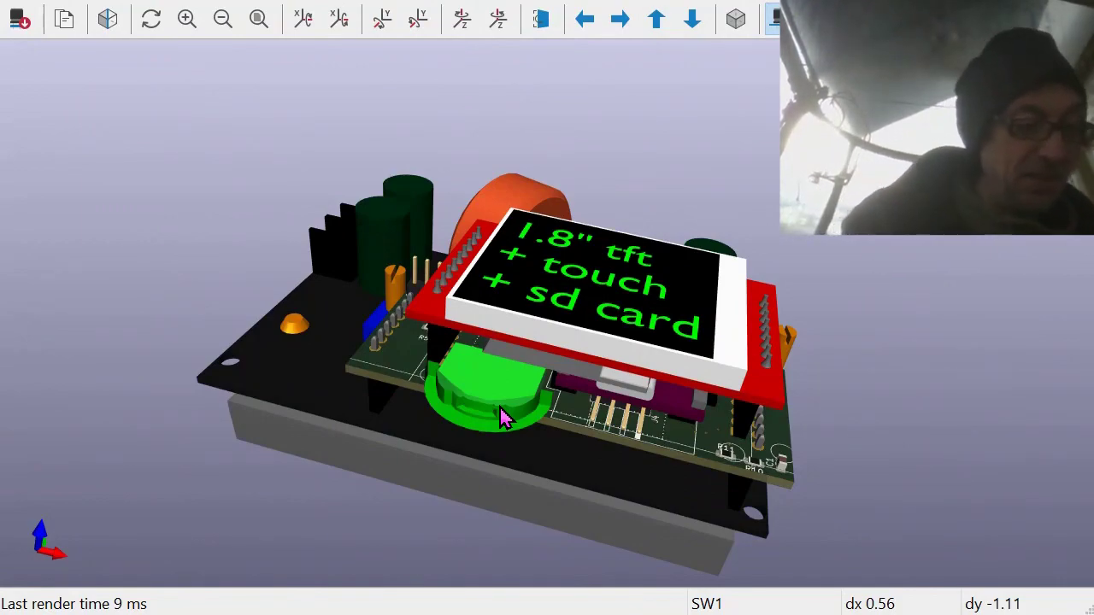
left_click_drag(502, 418, 564, 351)
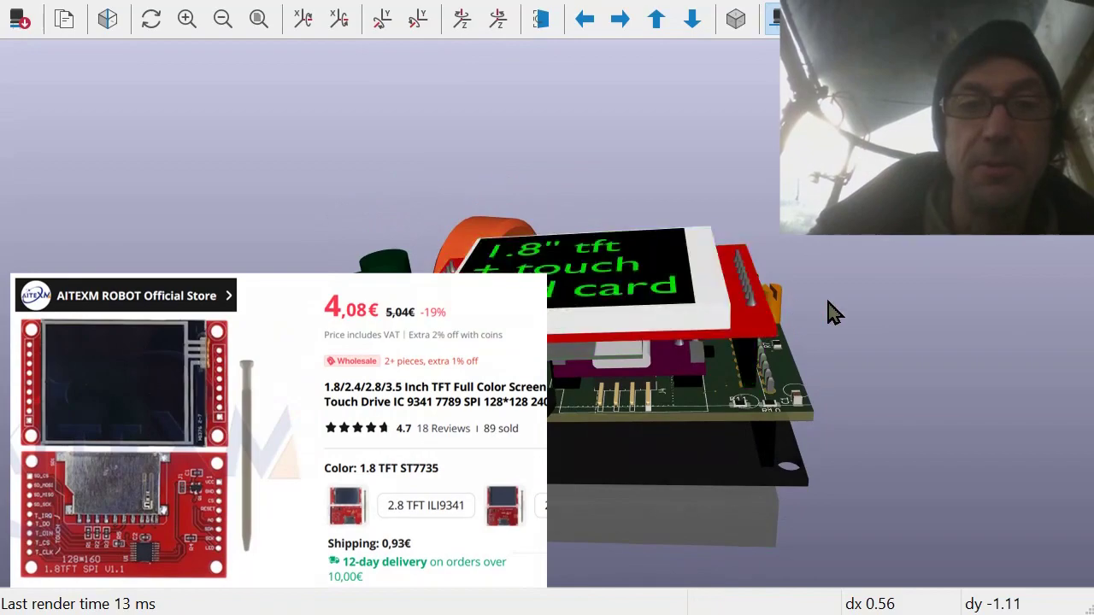
left_click_drag(622, 147, 608, 382)
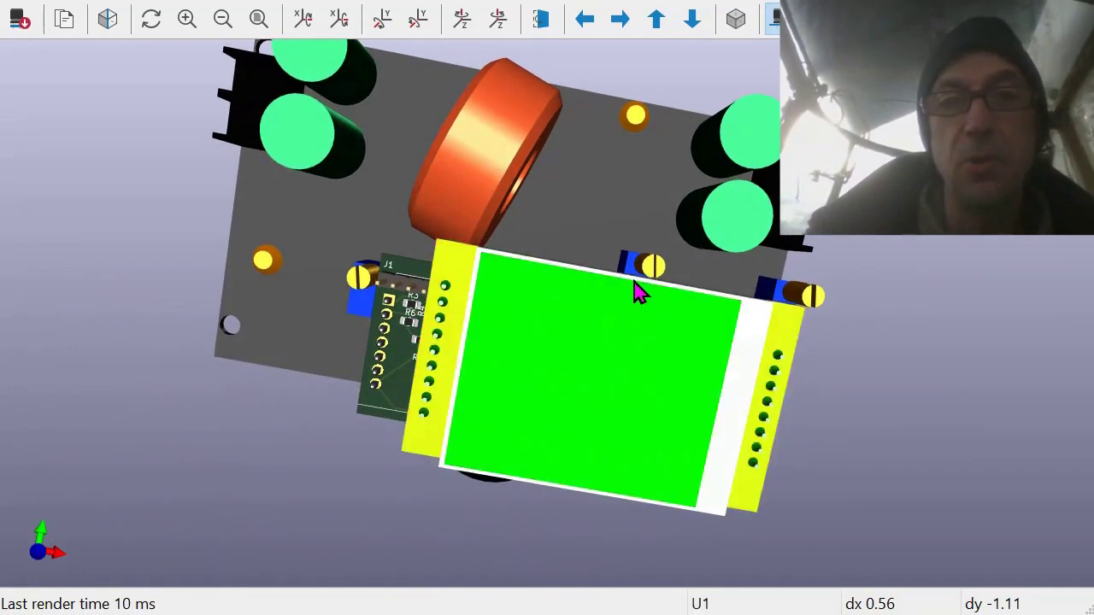
Switch the 3D view to an orthographic top view, tilt it, then bring up the Schematic Editor.
left_click_drag(640, 291, 660, 273)
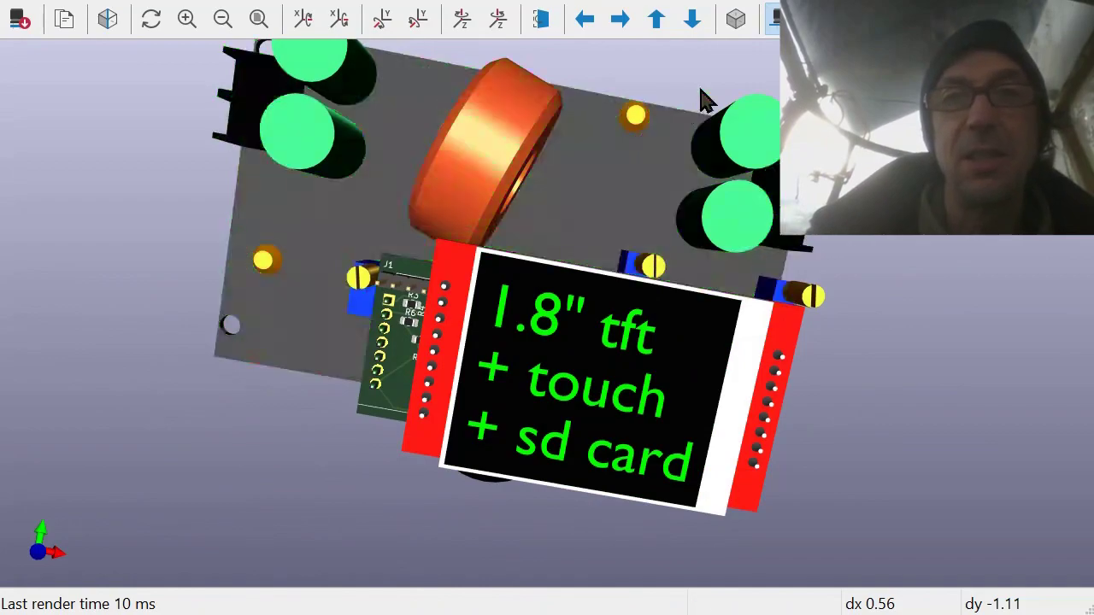
left_click(737, 21)
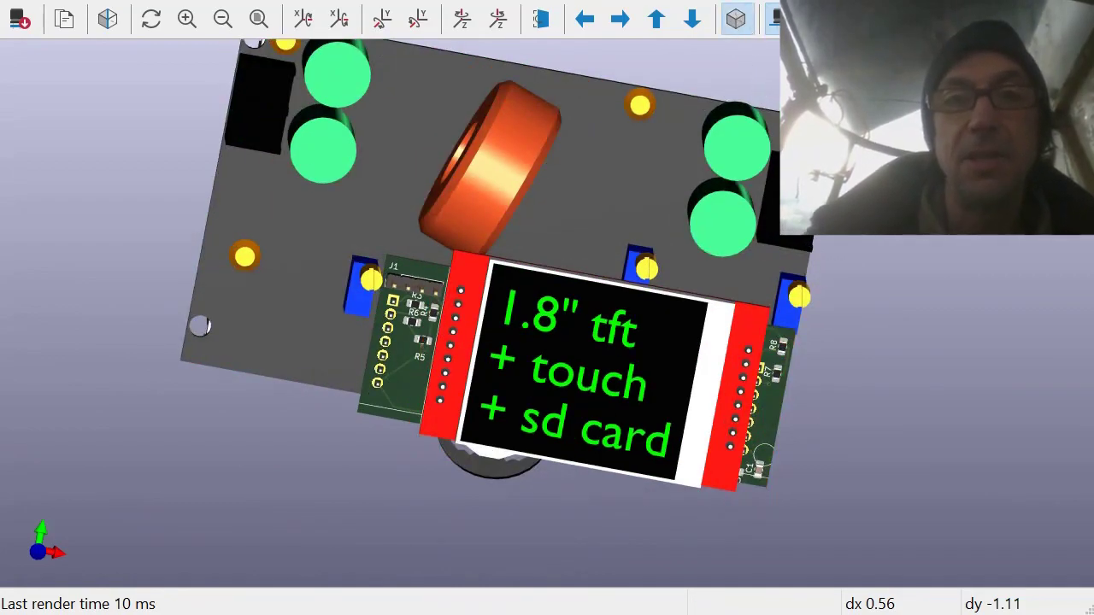
key("z")
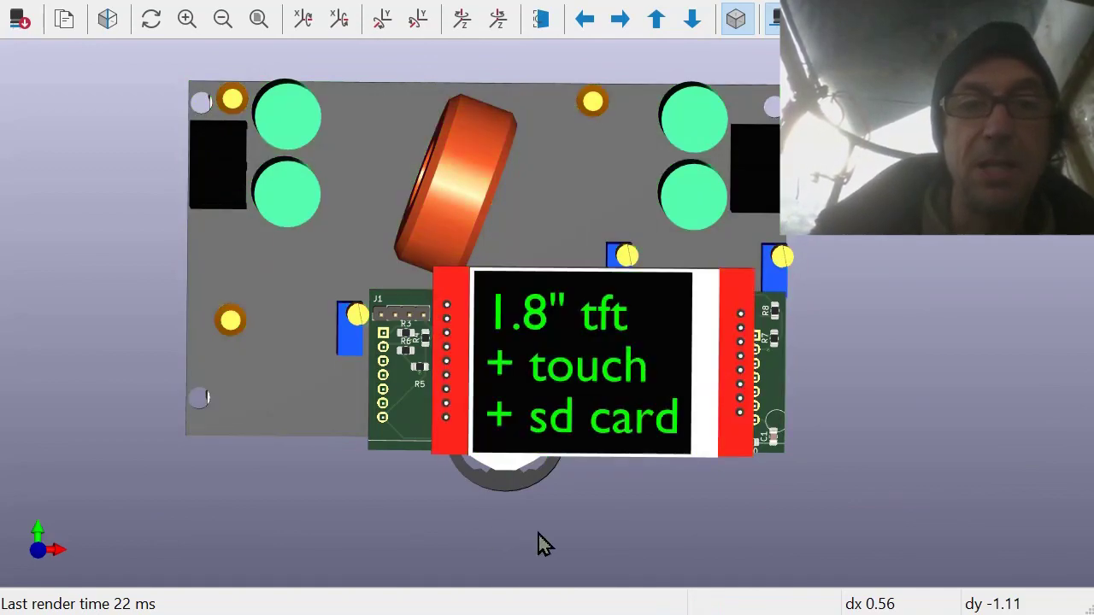
left_click_drag(621, 519, 587, 365)
key("alt+Tab")
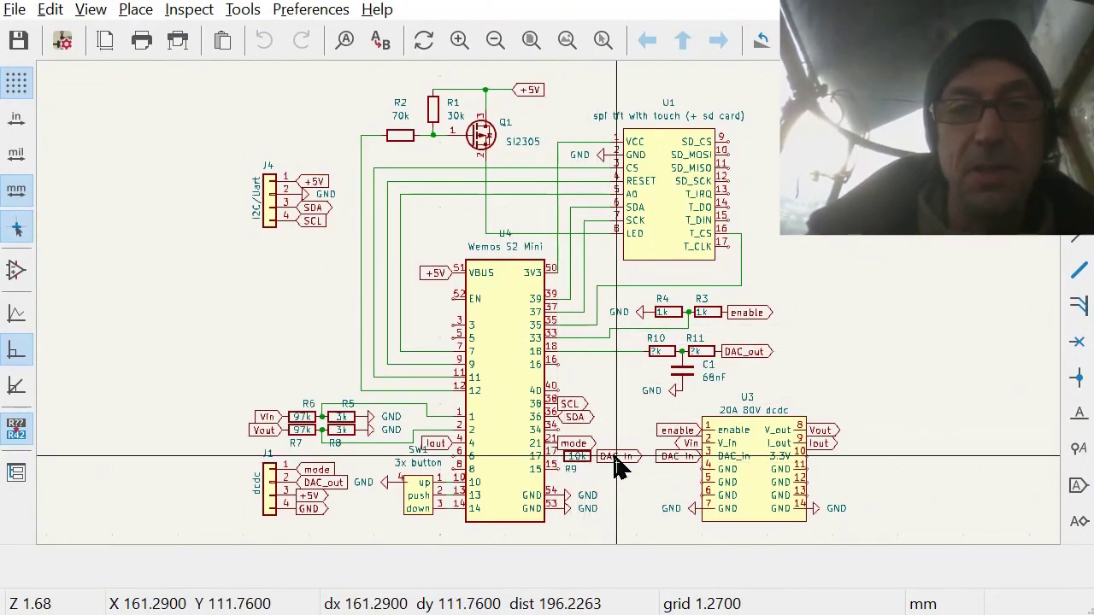
Compare the angled 3D board with the schematic and select Wemos S2 Mini U4 to see its details.
key("alt+Tab")
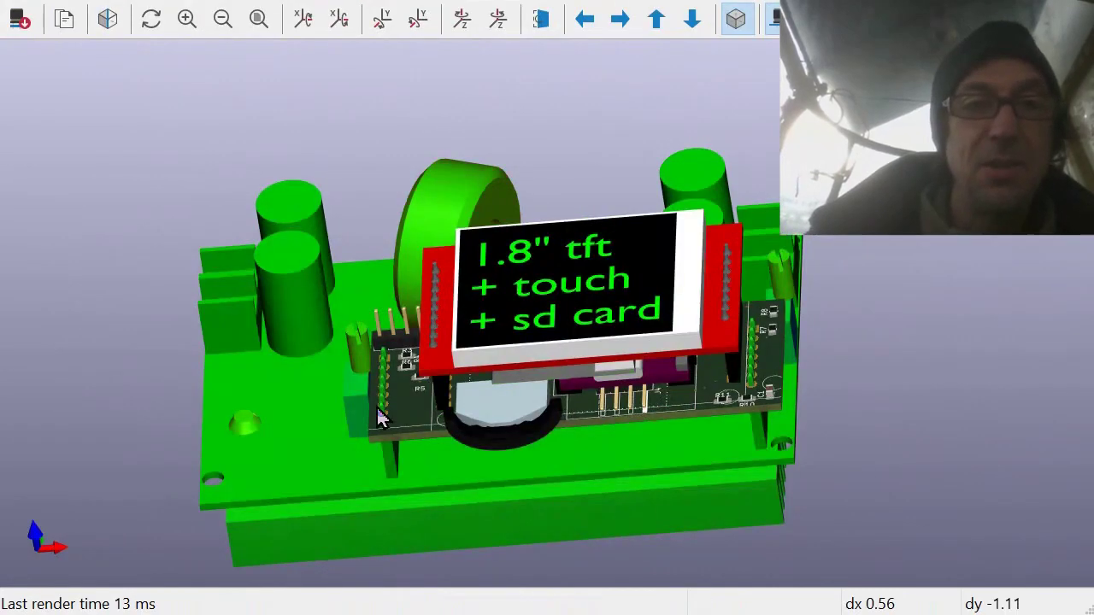
mouse_move(354, 416)
left_mouse_down()
mouse_move(456, 407)
mouse_move(358, 419)
left_mouse_up()
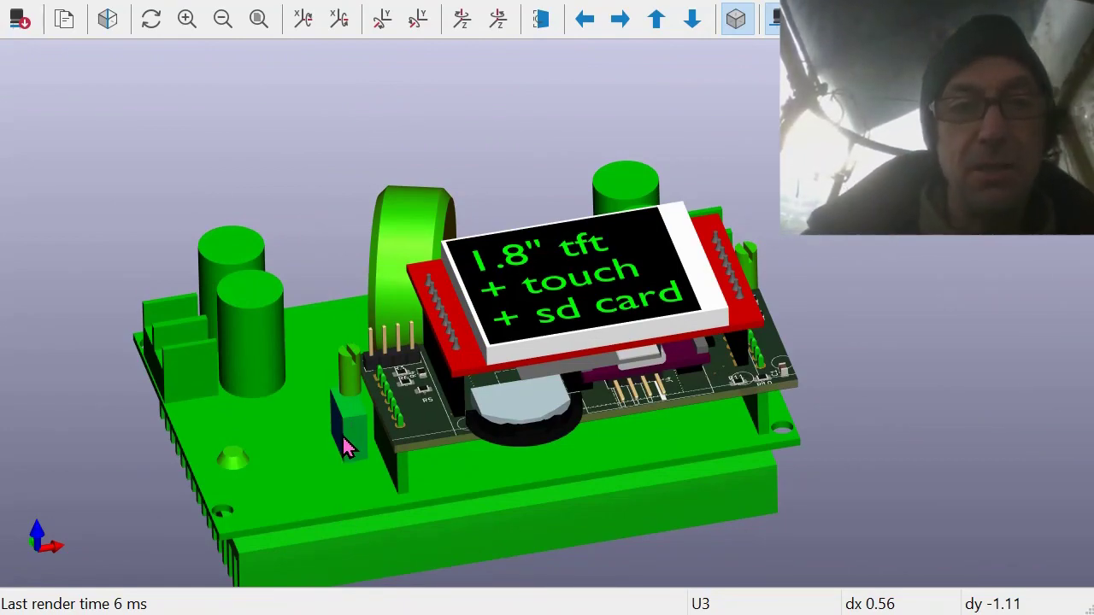
key("alt+Tab")
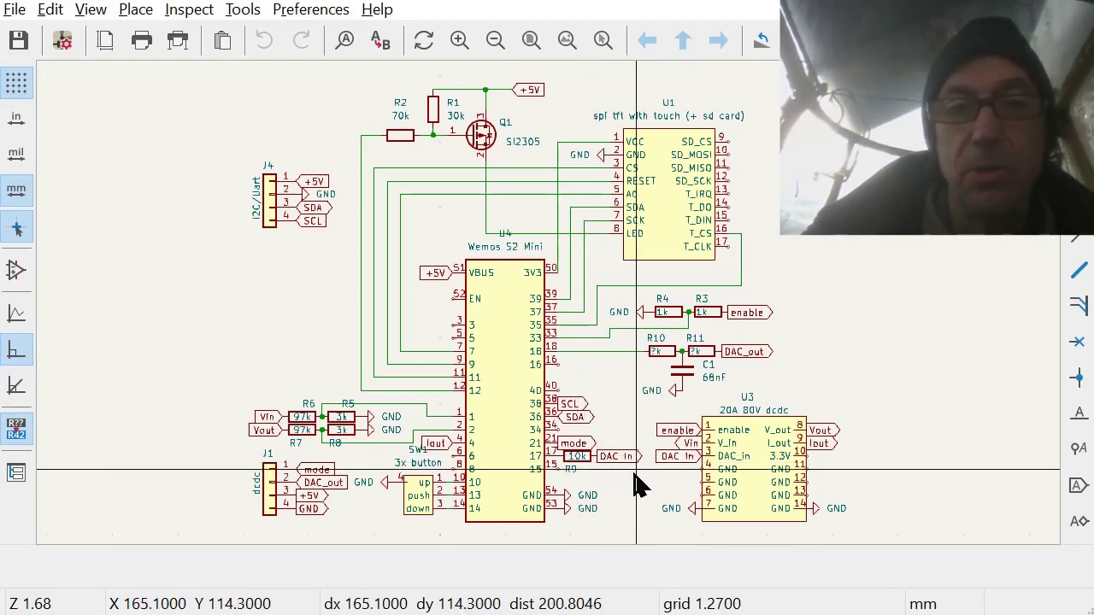
left_click(510, 380)
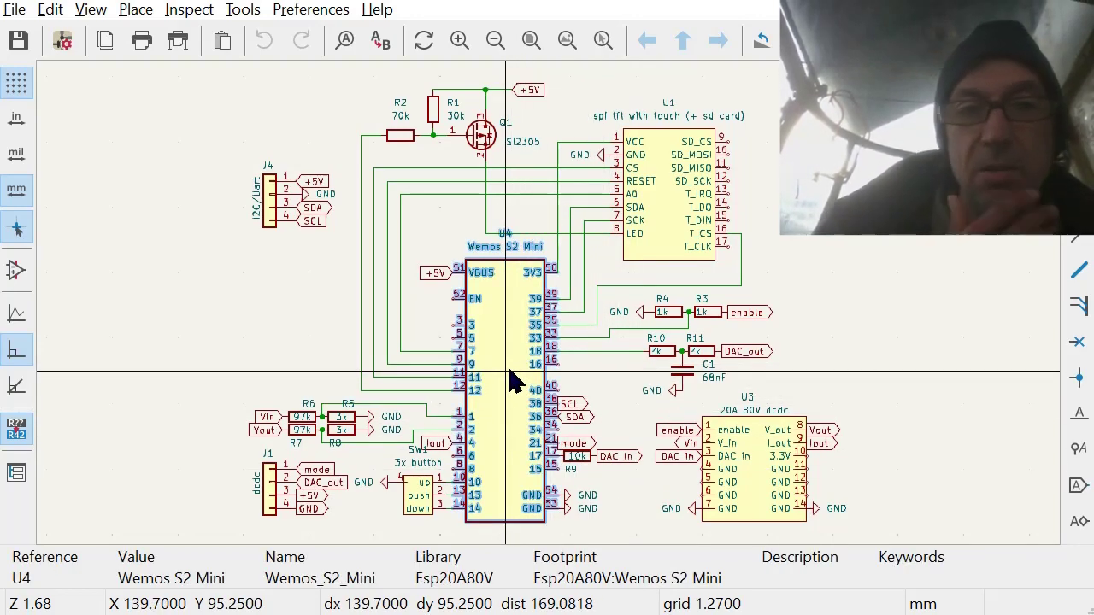
key("alt+Tab")
key("alt+Tab")
key("alt+Tab")
key("alt+Tab")
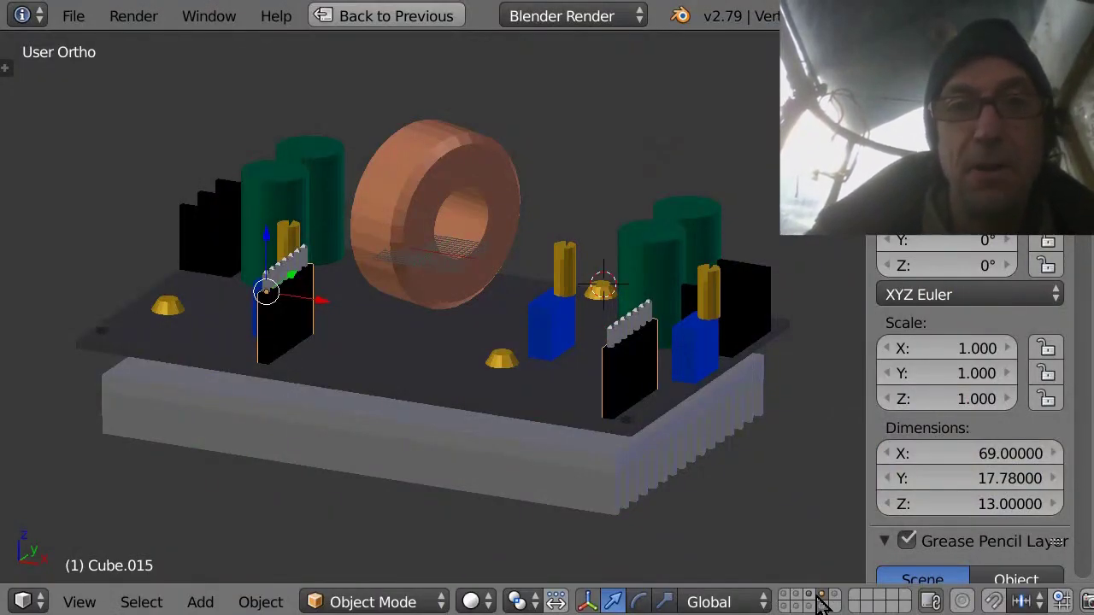
Browse the KiCad forum thread and the kicad-libs io_scene_kicad page in Firefox.
key("alt+Tab")
key("alt+Tab")
key("alt+Tab")
key("alt+Tab")
key("ctrl+Tab")
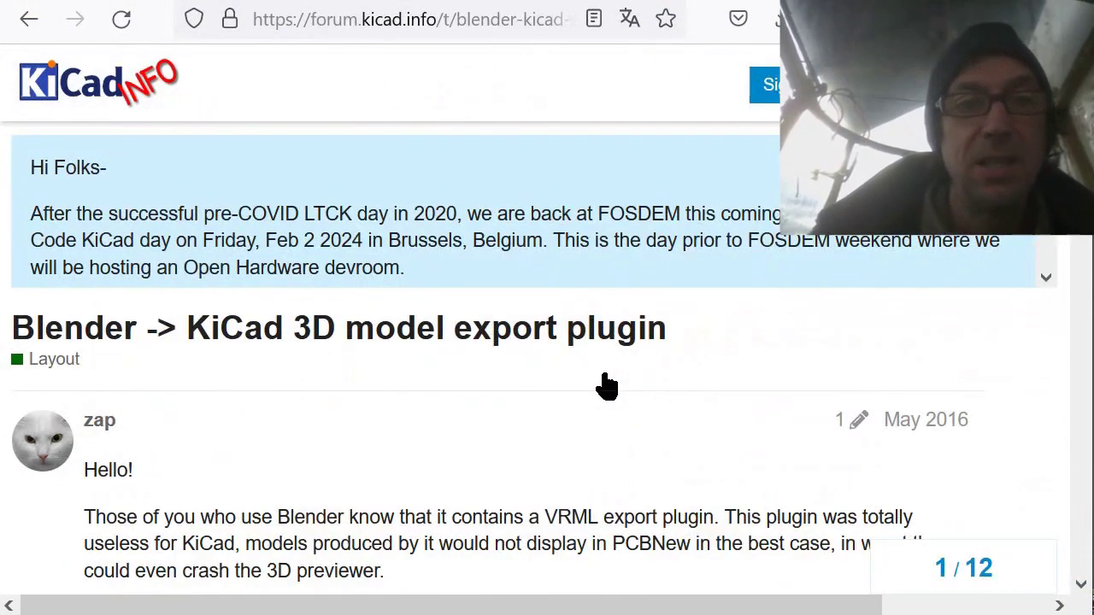
scroll(605, 385, "down", 10)
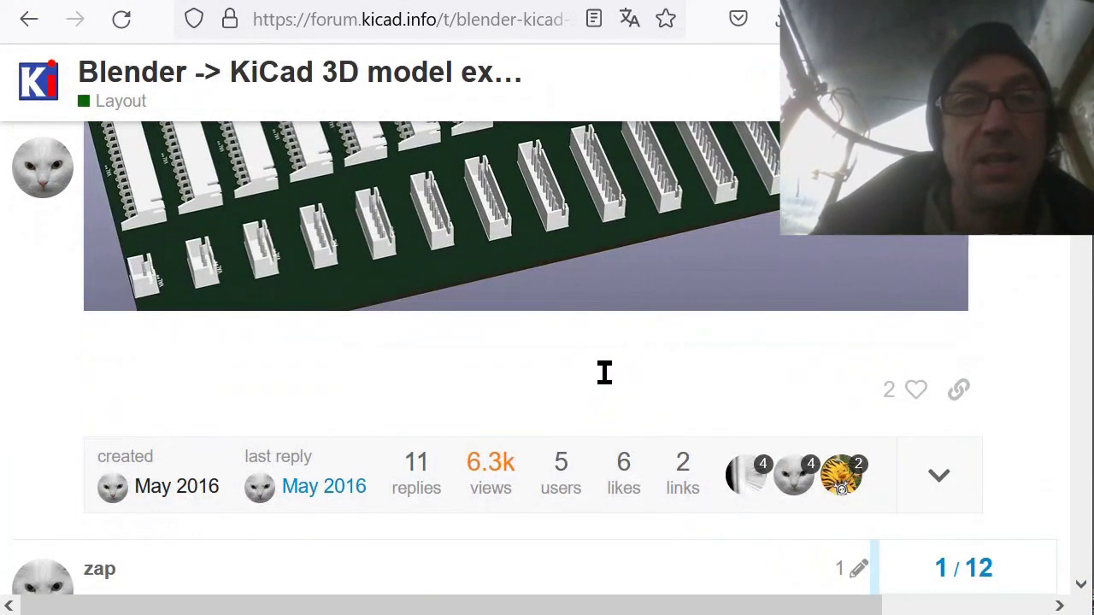
key("ctrl+Tab")
scroll(606, 384, "down", 3)
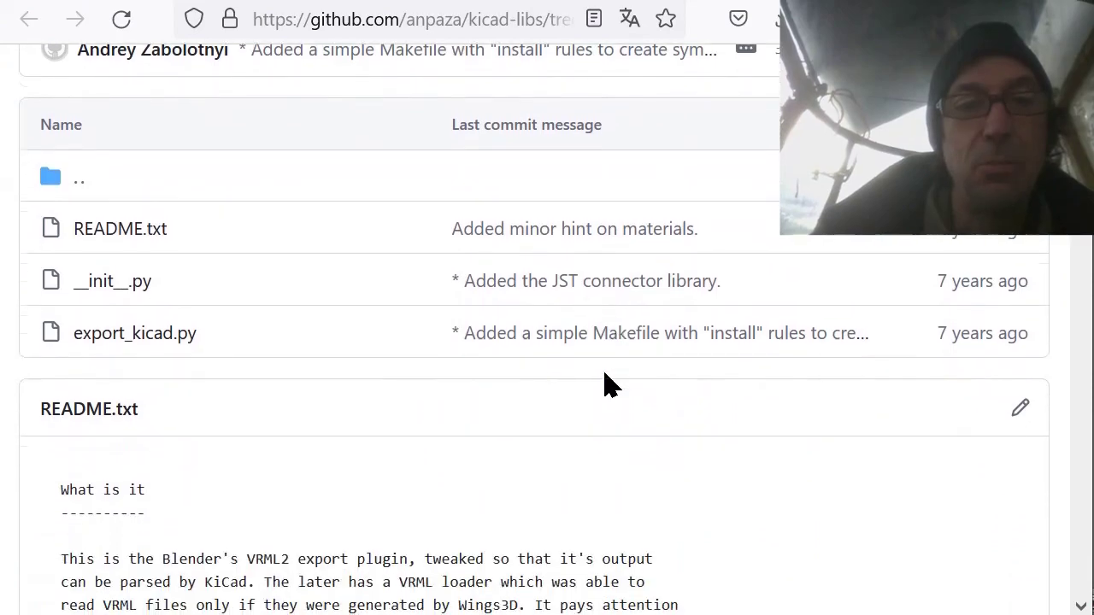
scroll(606, 385, "up", 2)
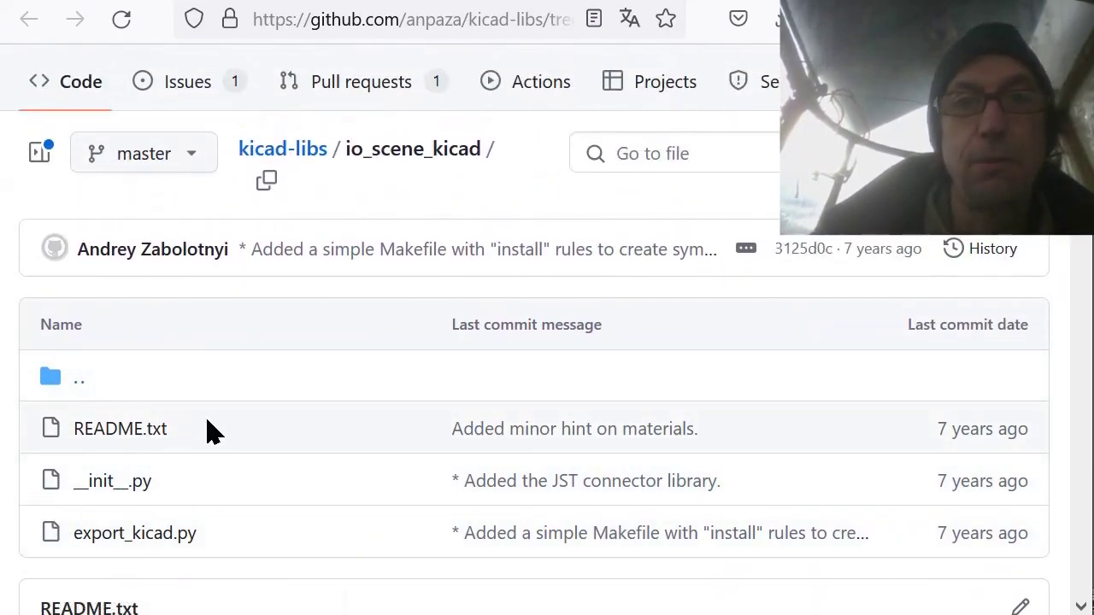
scroll(255, 470, "down", 5)
scroll(255, 470, "down", 10)
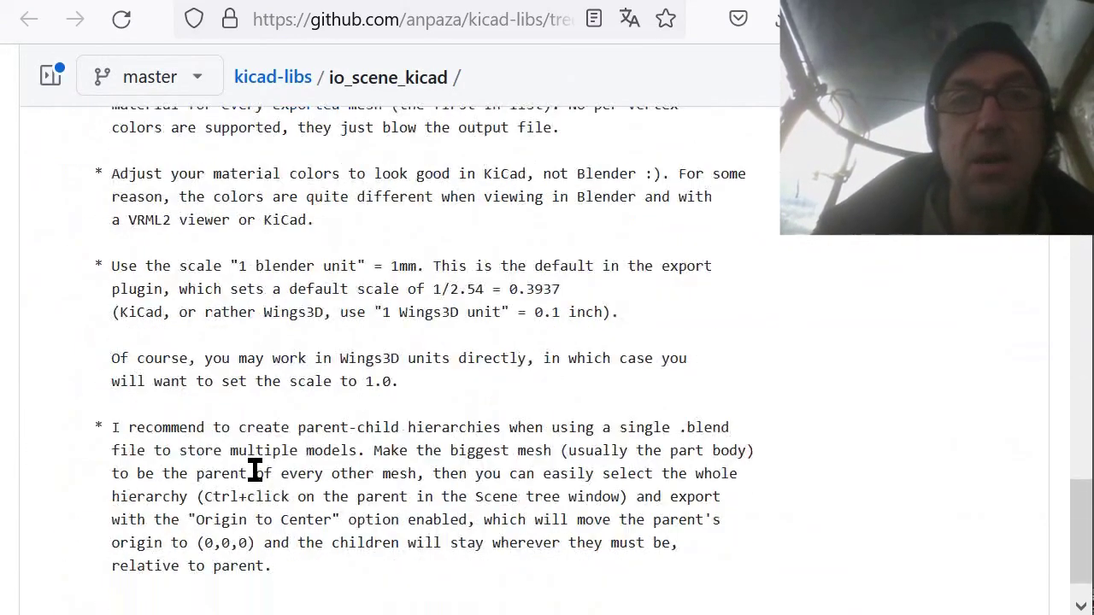
Open the Esp32_20A_80V_dcdc repository's main page and then its Blender folder.
key("ctrl+w")
scroll(255, 470, "up", 4)
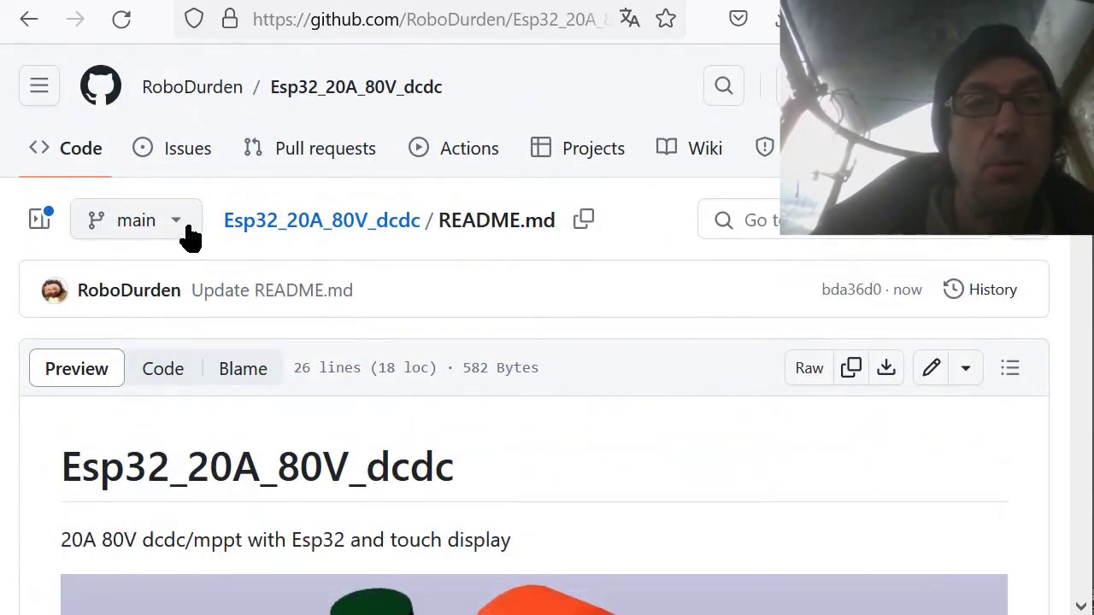
left_click(77, 154)
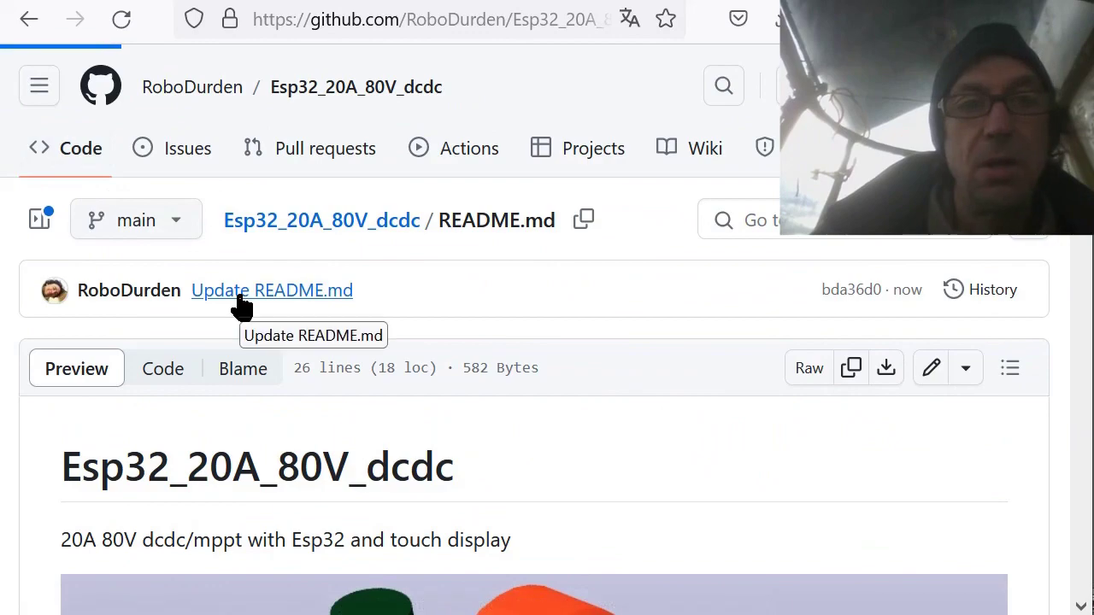
scroll(242, 306, "down", 3)
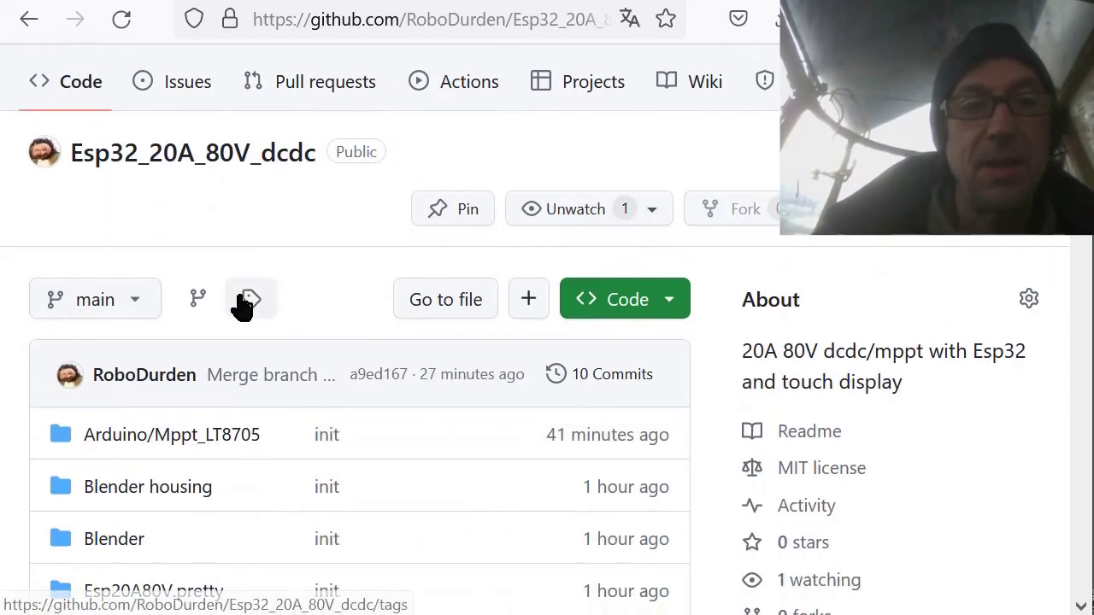
scroll(242, 306, "down", 1)
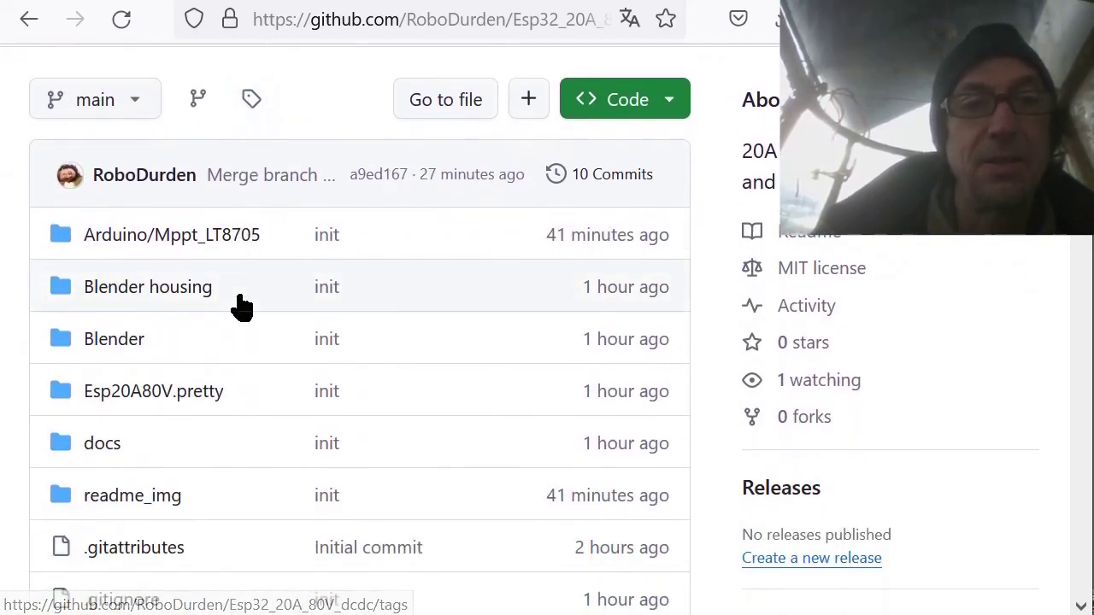
left_click(117, 341)
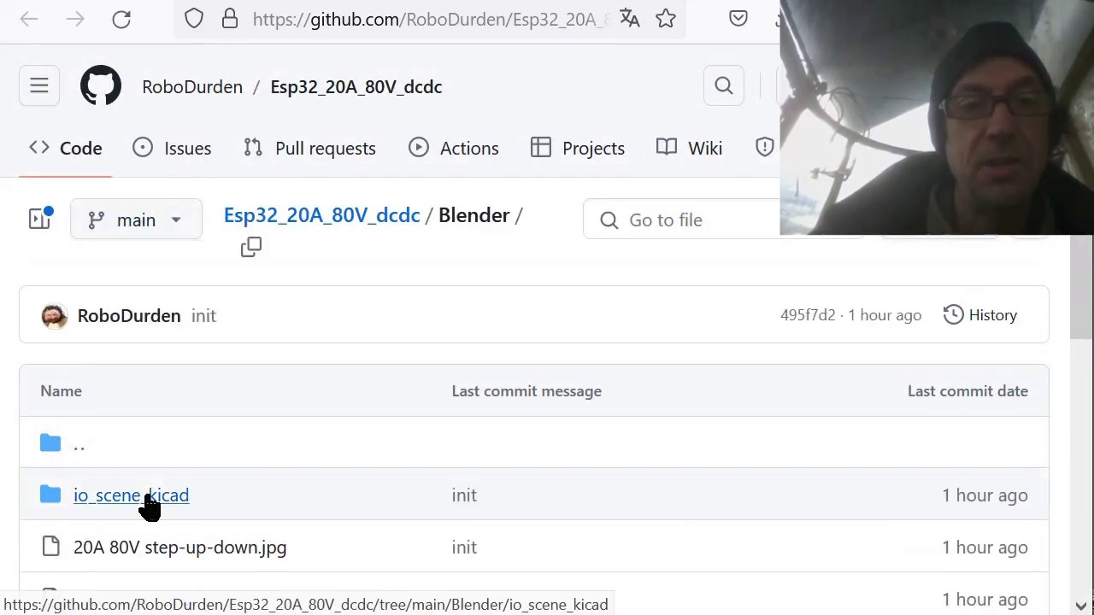
Return to the repository root list, then show only the Wemos S2 Mini layer in Blender.
key("alt+Left")
scroll(147, 504, "down", 5)
key("alt+Tab")
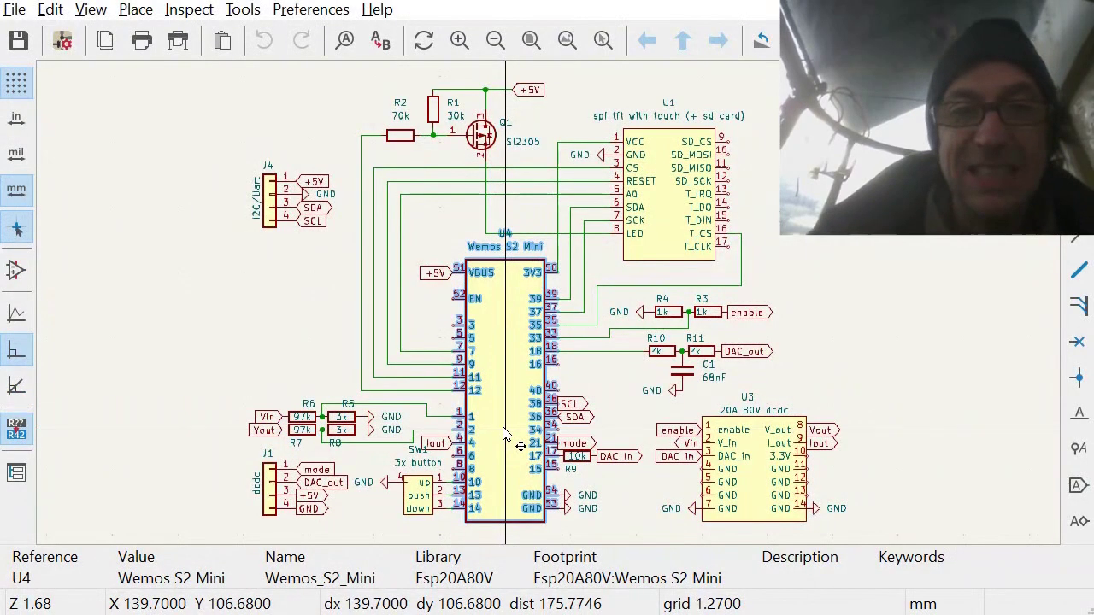
key("alt+Tab")
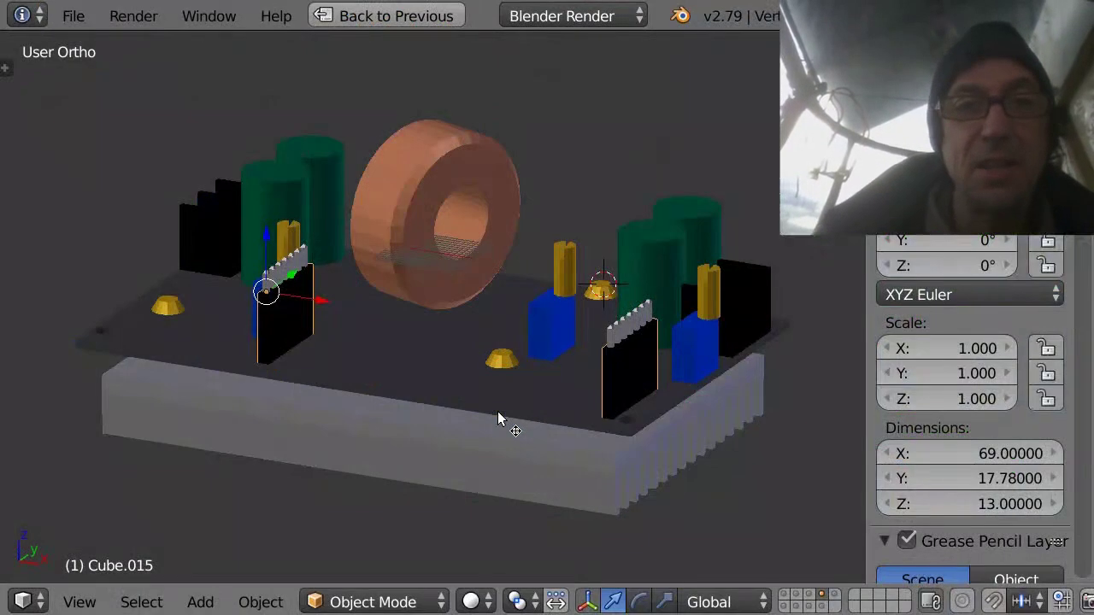
left_click(786, 599)
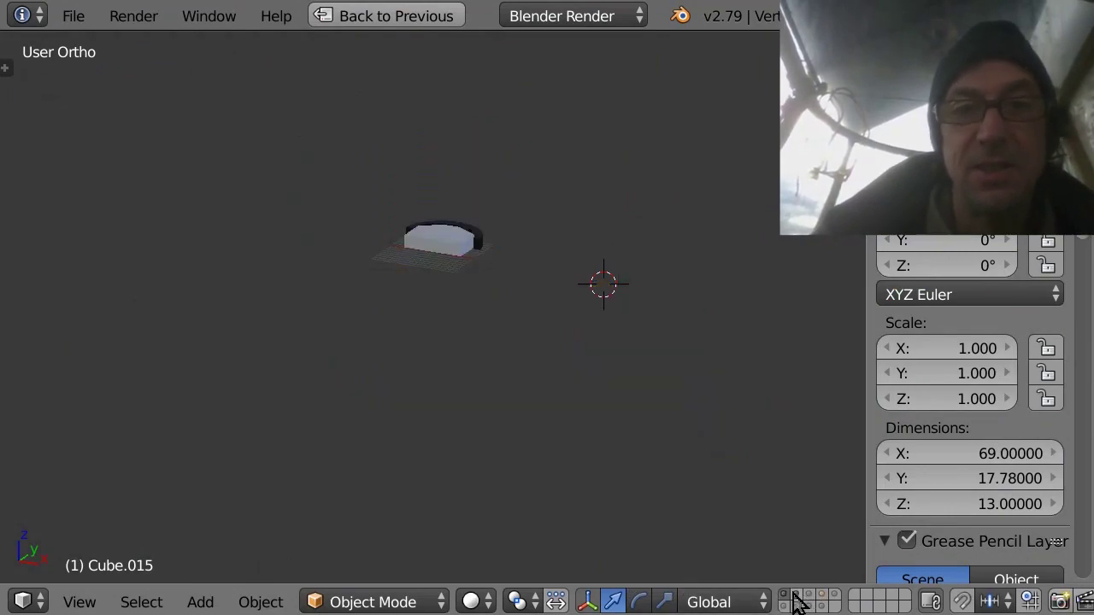
left_click(797, 598)
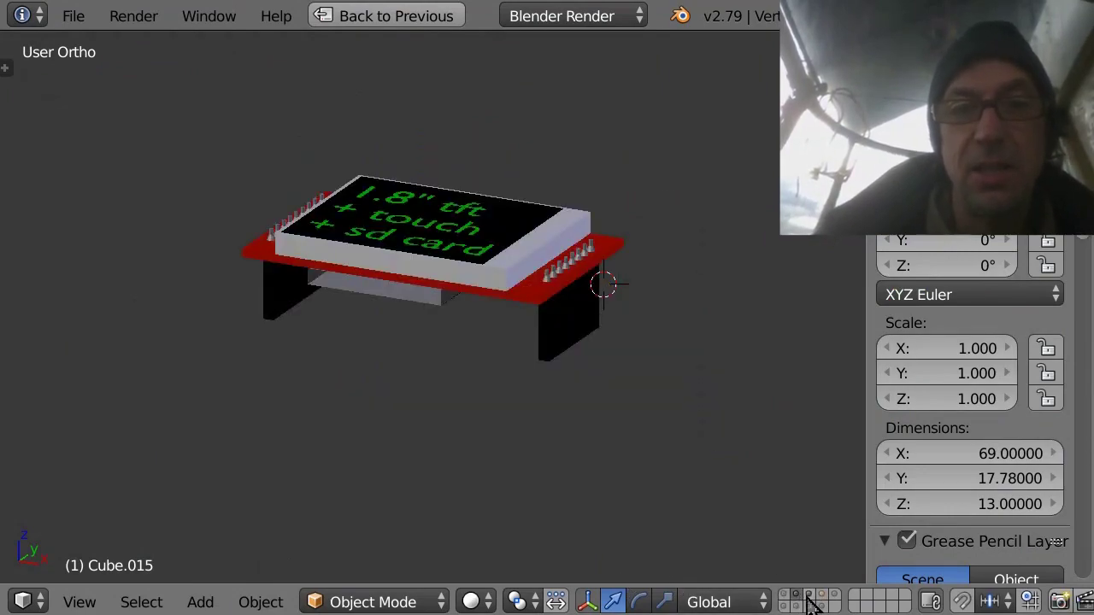
left_click(808, 597)
Add the white plate's layer and switch the viewport shading to Texture.
middle_click_drag(713, 449, 695, 349)
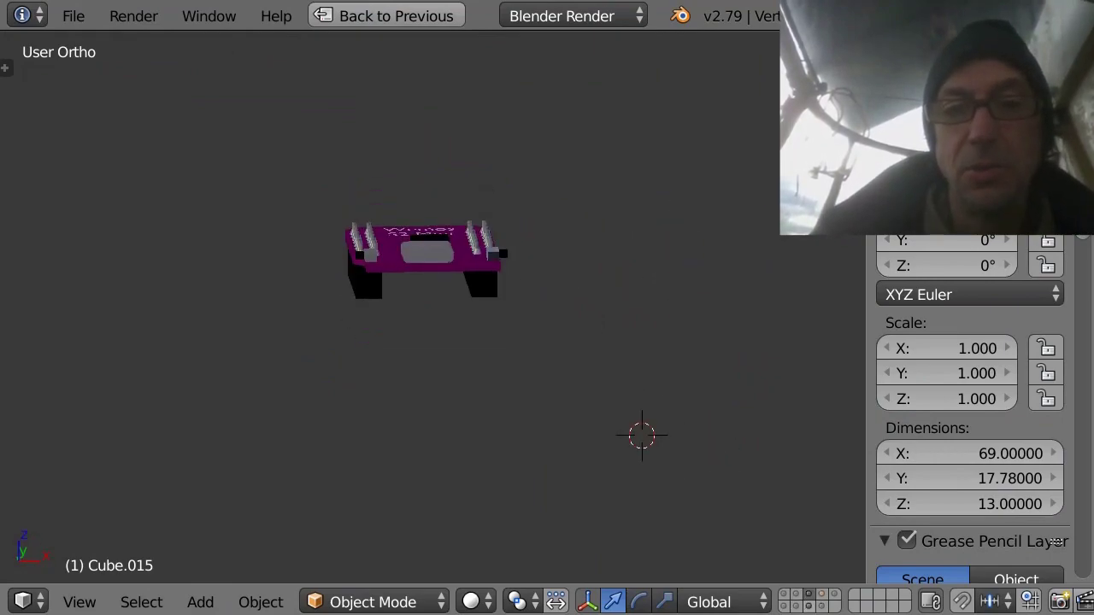
left_click(809, 605, "shift")
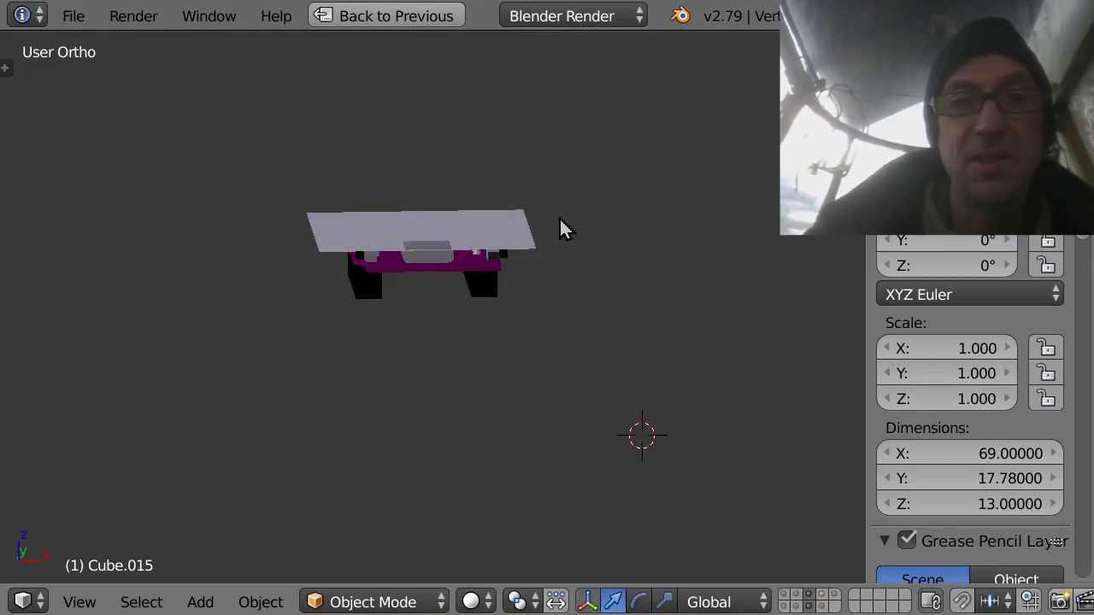
middle_click_drag(560, 226, 579, 386)
left_click(470, 603)
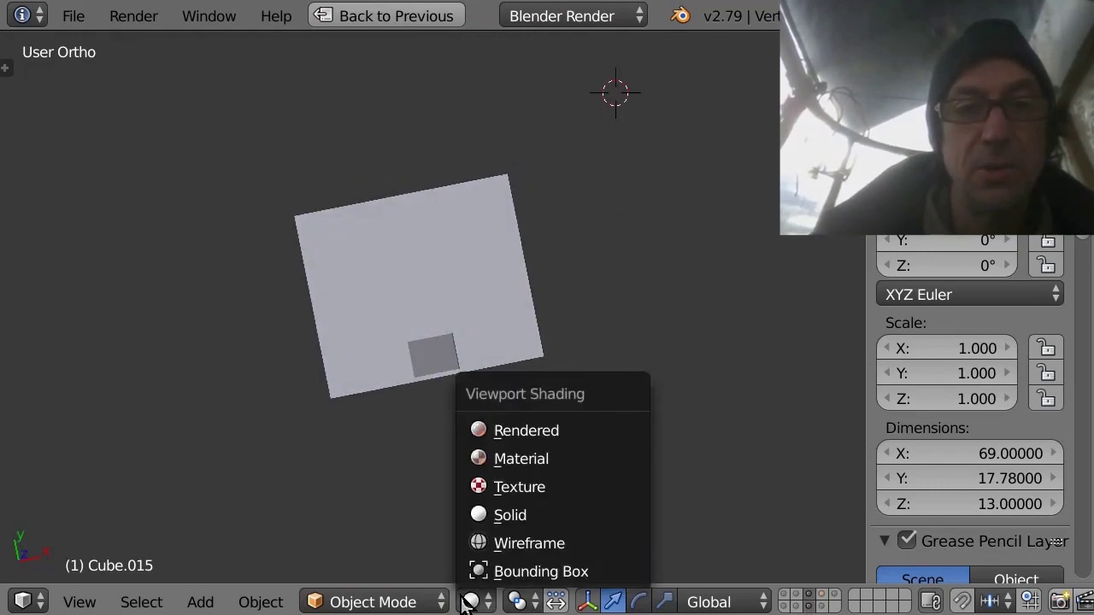
left_click(504, 487)
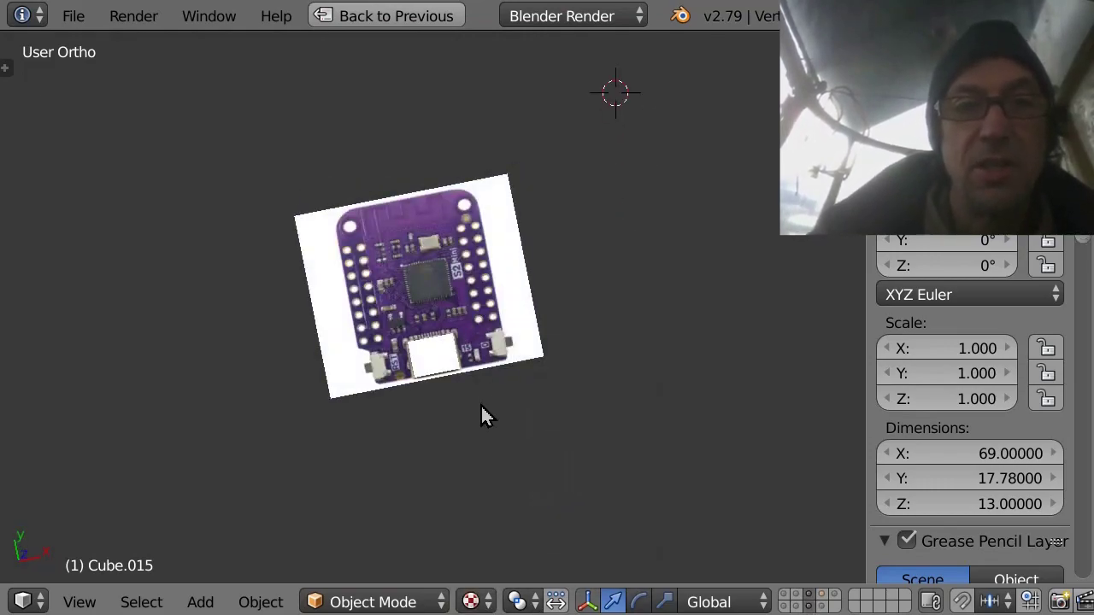
Step through the layers to the dimensioned profile drawing and frame it from the top.
left_click(827, 607)
left_click(813, 607)
left_click(794, 608)
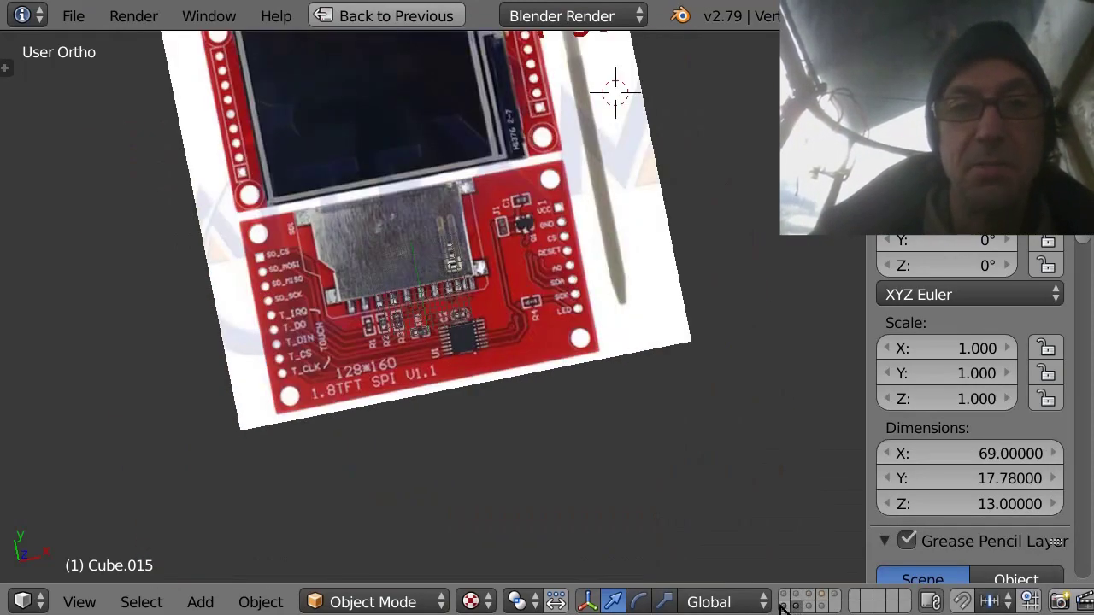
left_click(783, 606)
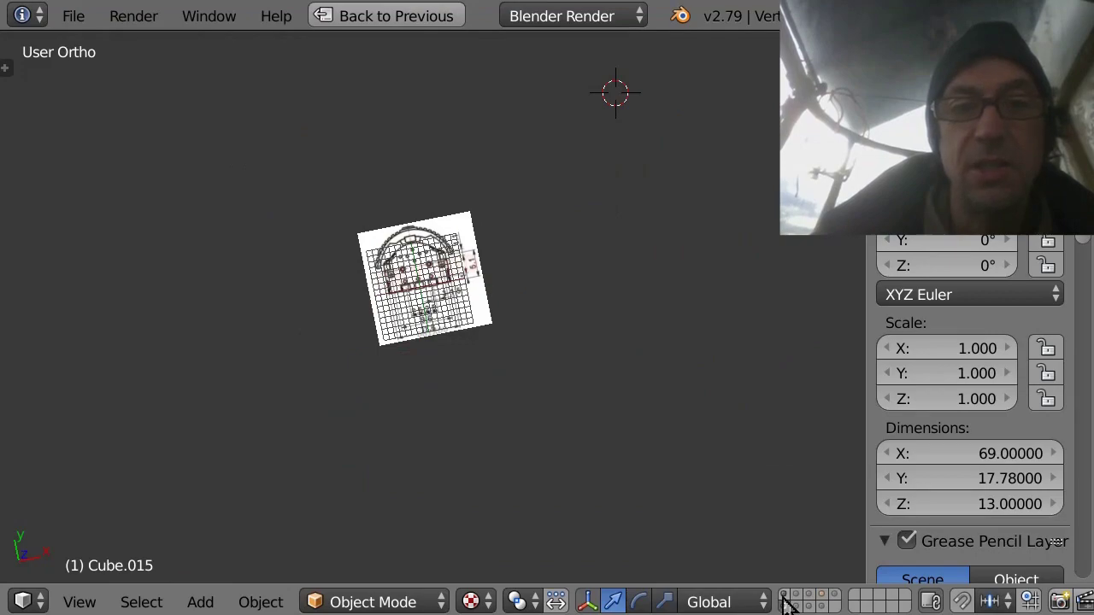
left_click(788, 603)
left_click(785, 605, "shift")
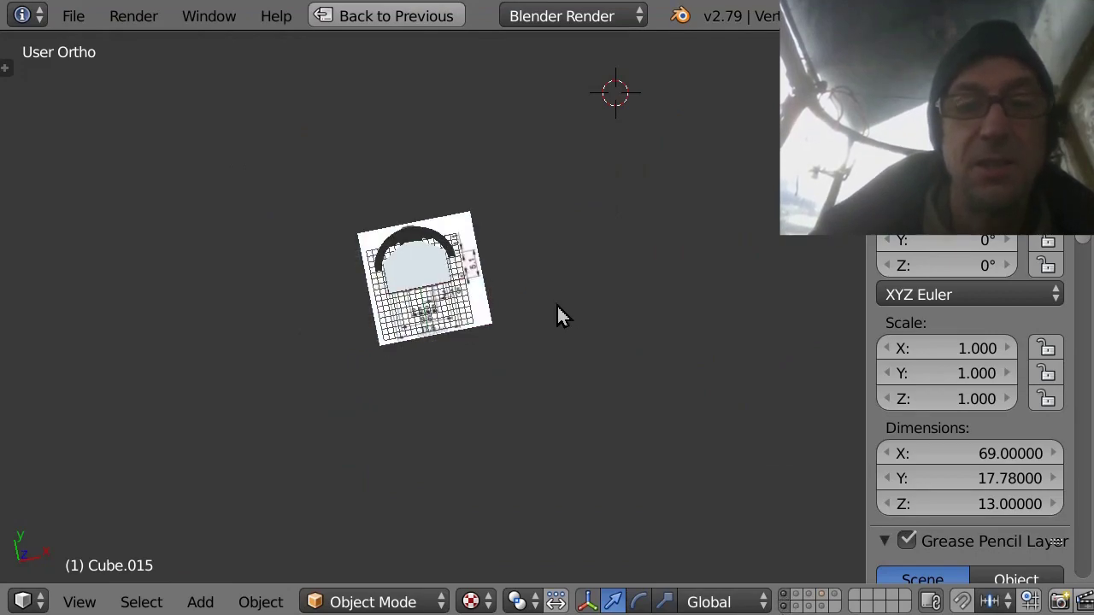
key("KP_7")
key("KP_Decimal")
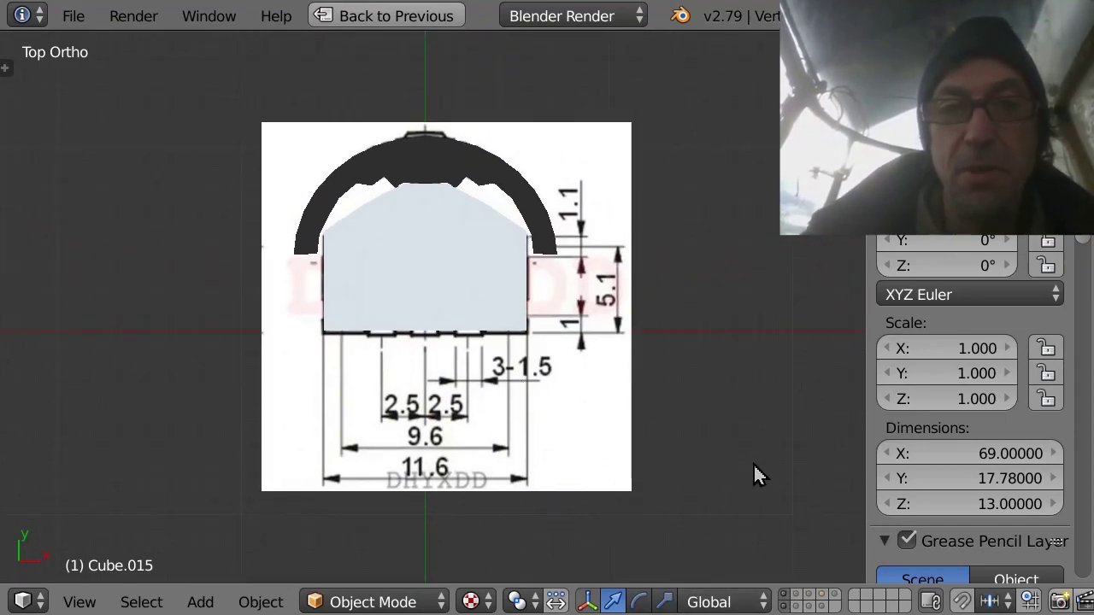
Show the Wemos S2 Mini, components and TFT board layers and select the TFT board.
left_click(811, 597)
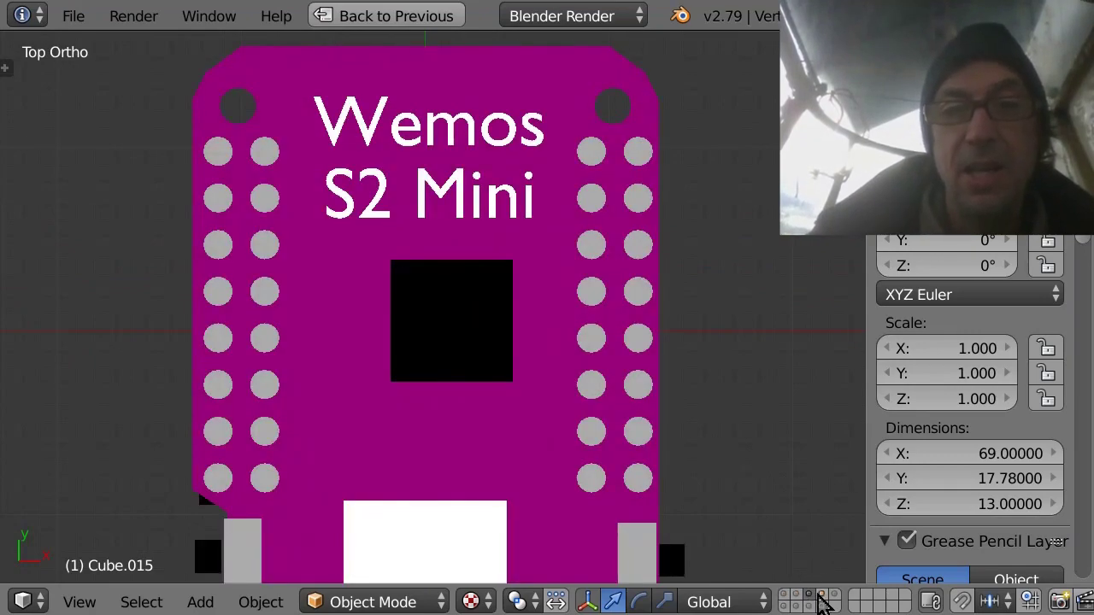
left_click(825, 596)
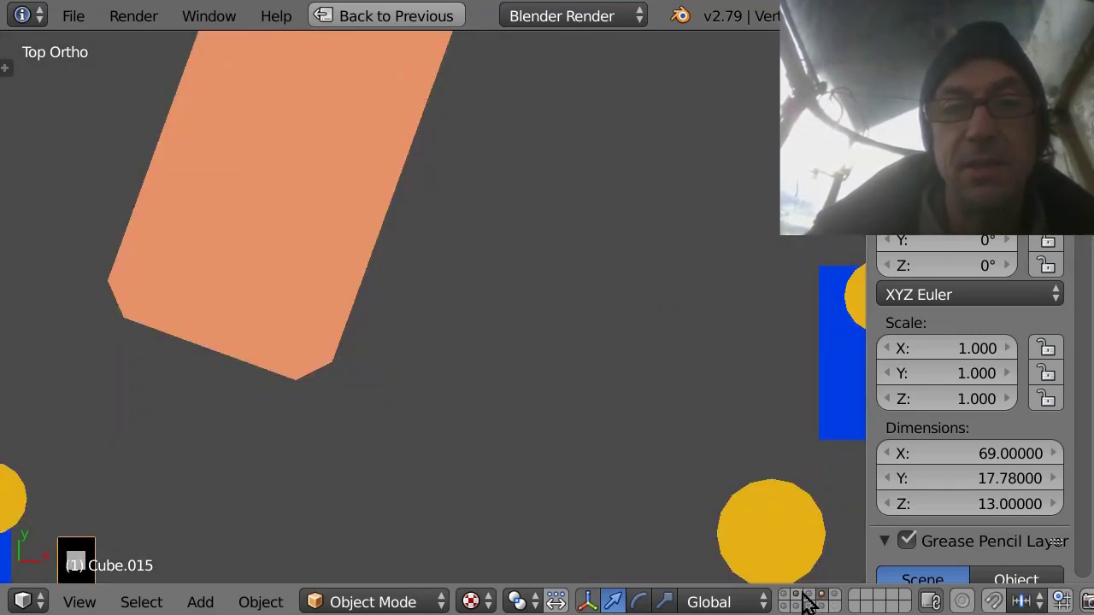
left_click(805, 601)
scroll(701, 380, "down", 3)
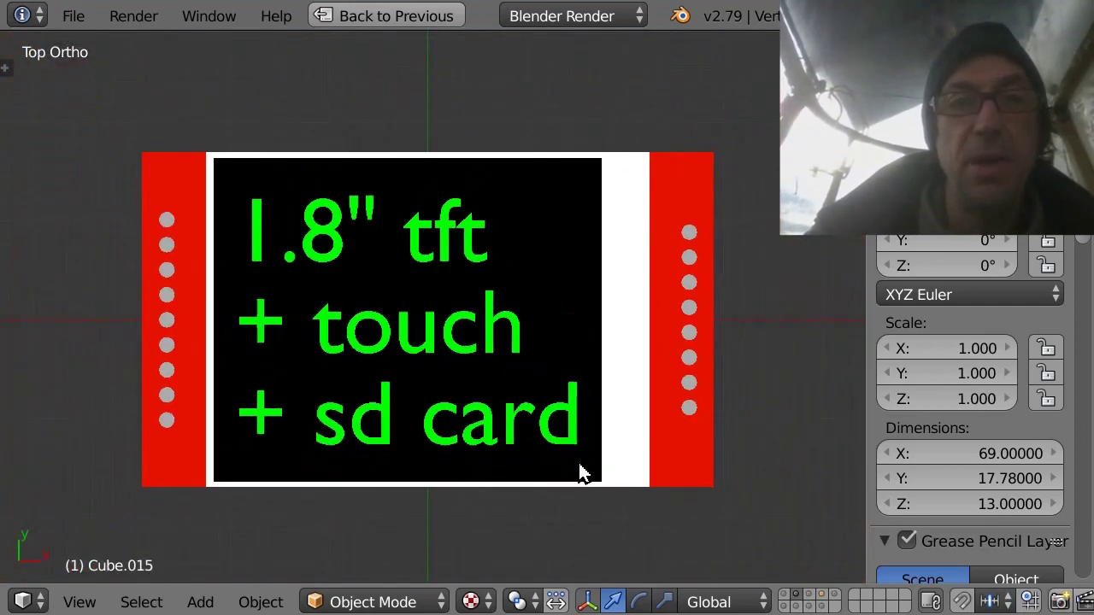
right_click(684, 205)
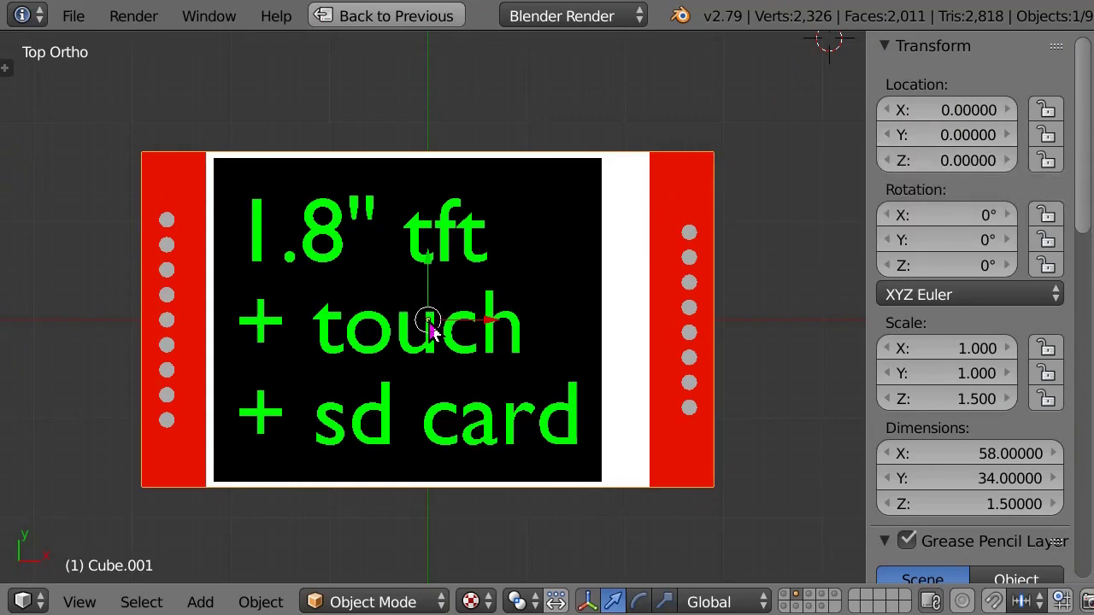
key("alt+Tab")
key("alt+Tab")
key("alt+Tab")
key("alt+Tab")
key("alt+Tab")
key("alt+Tab")
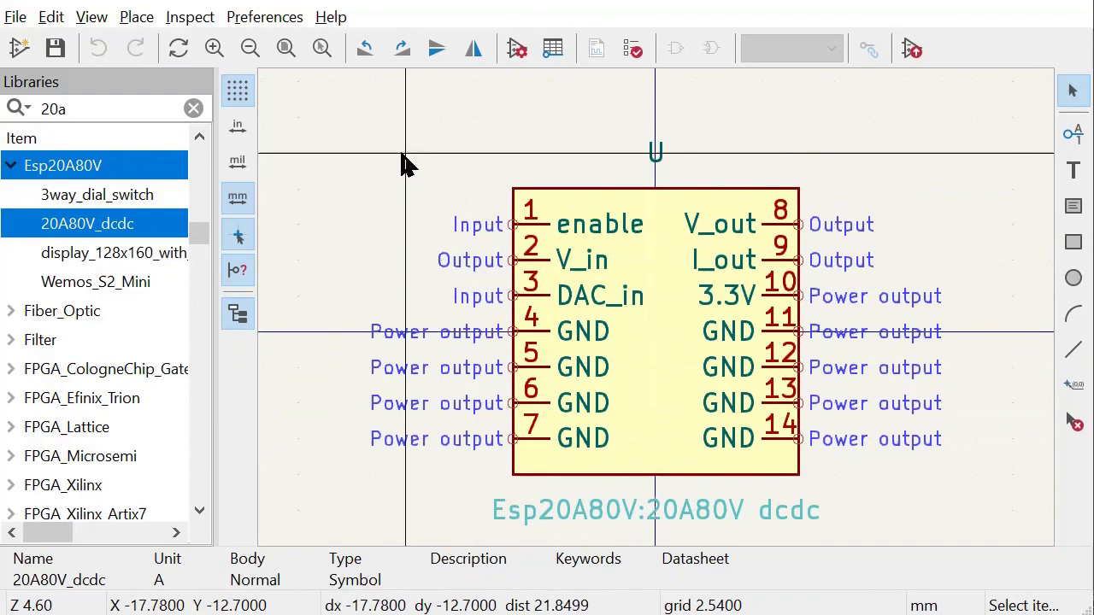
Preview the Esp20A80V library's display_128x160_with_touch and 20A80V_dcdc symbols, then return to Blender.
left_click(97, 256)
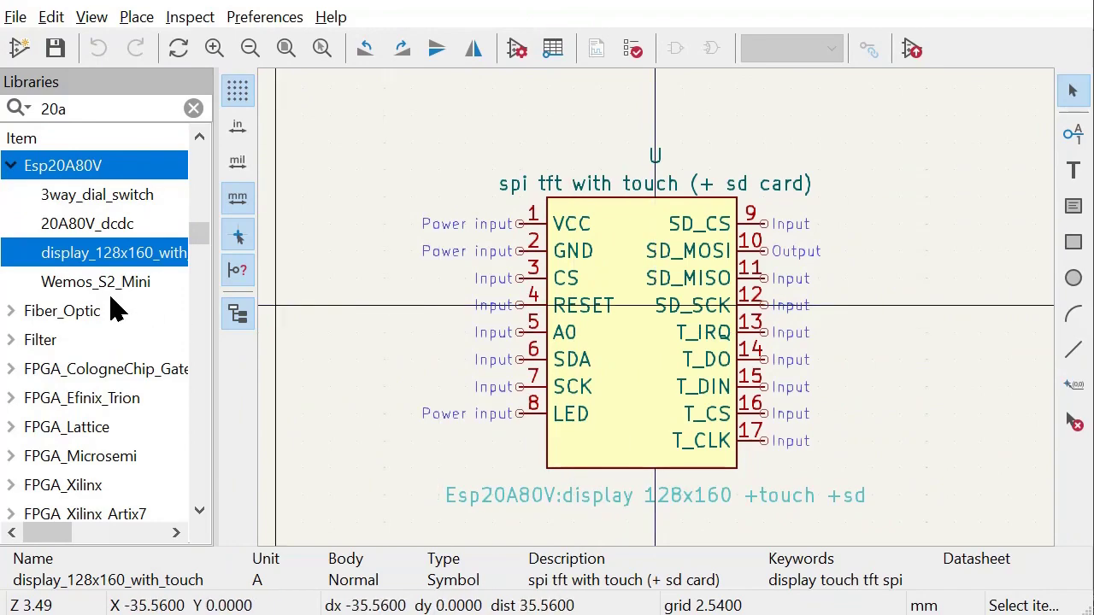
left_click(87, 224)
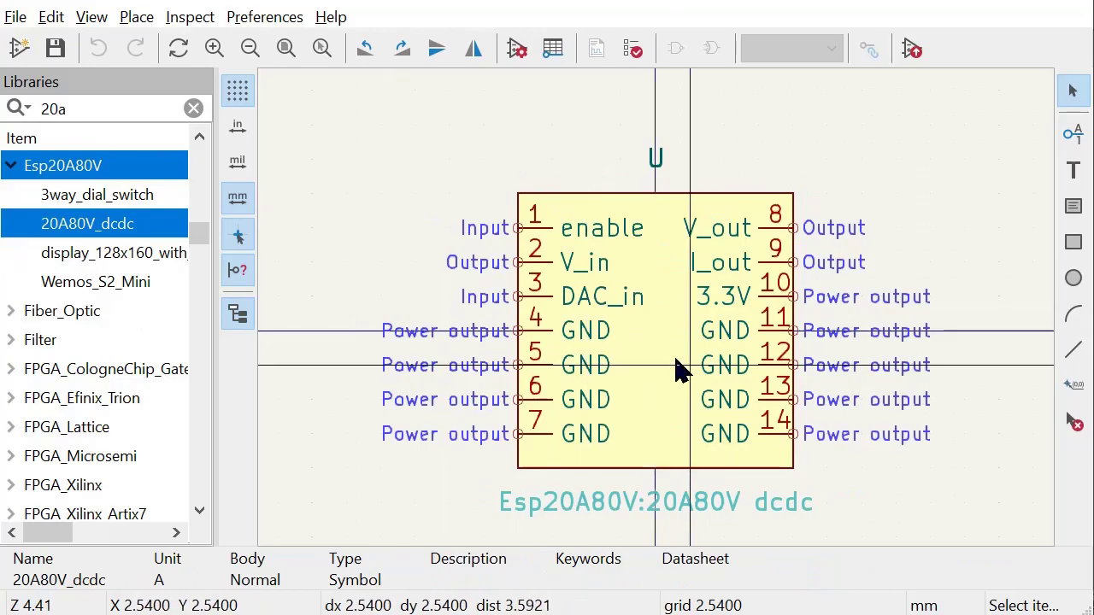
key("alt+Tab")
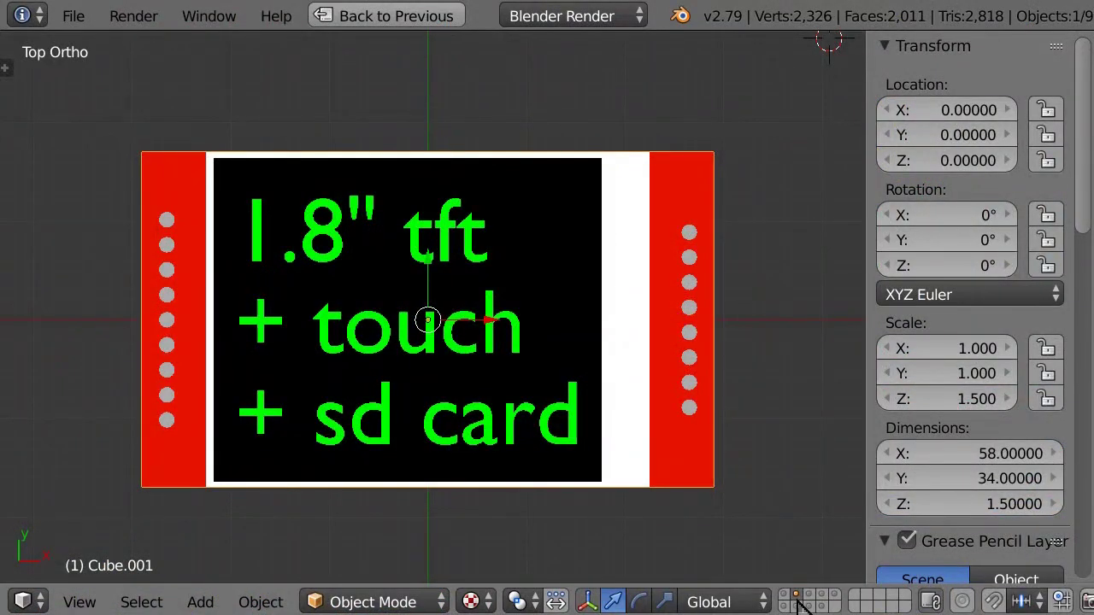
Show the Wemos and components layers, view the dcdc board from the top and select it.
left_click(817, 597)
left_click(823, 597)
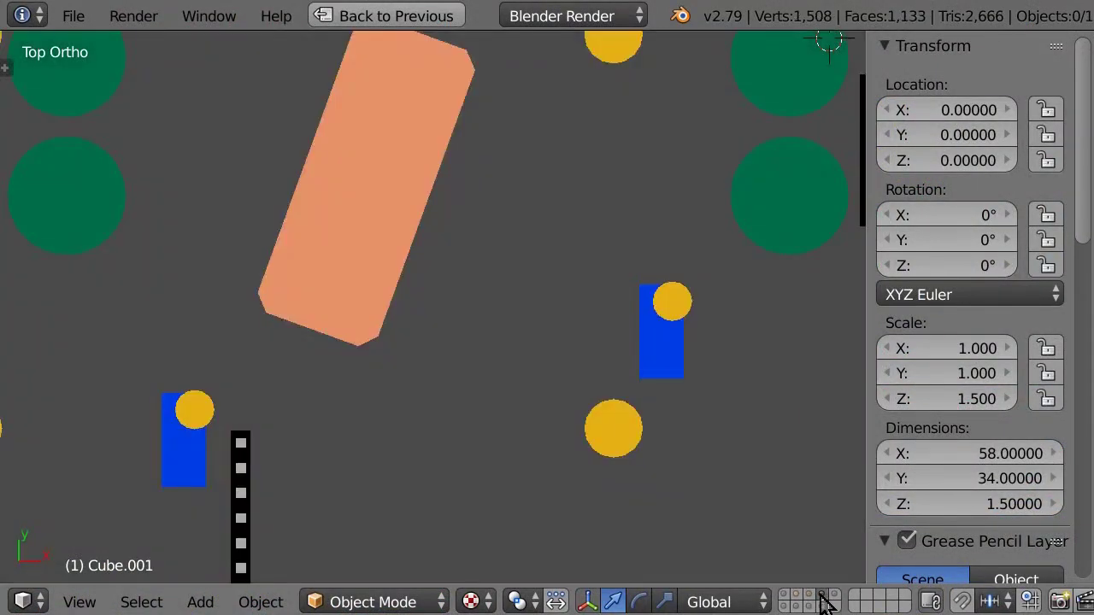
scroll(718, 459, "down", 6)
middle_click_drag(616, 396, 606, 464)
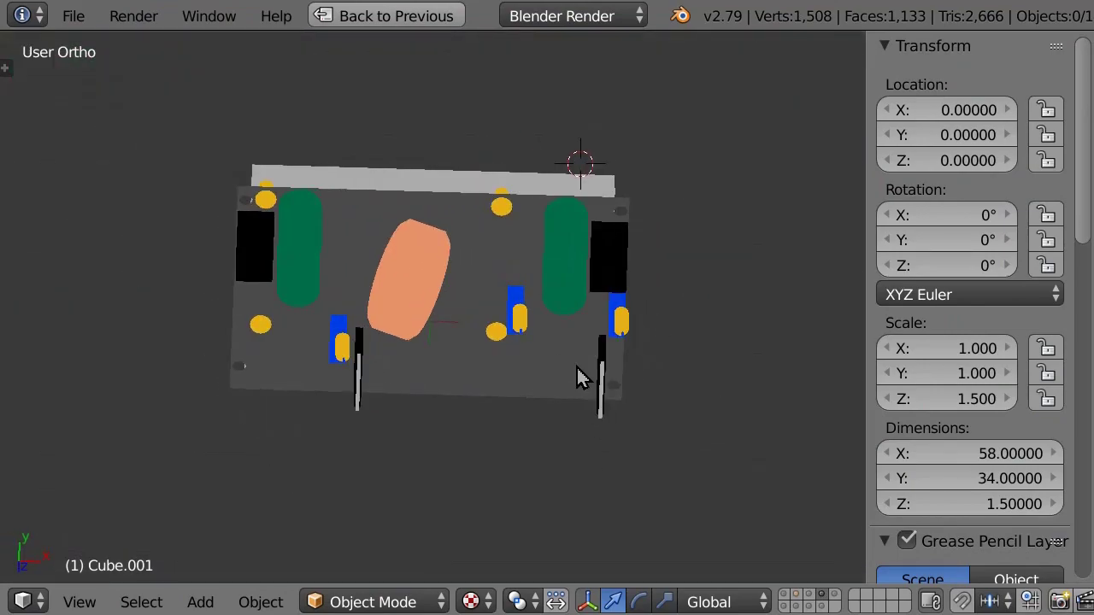
key("KP_7")
right_click(447, 371)
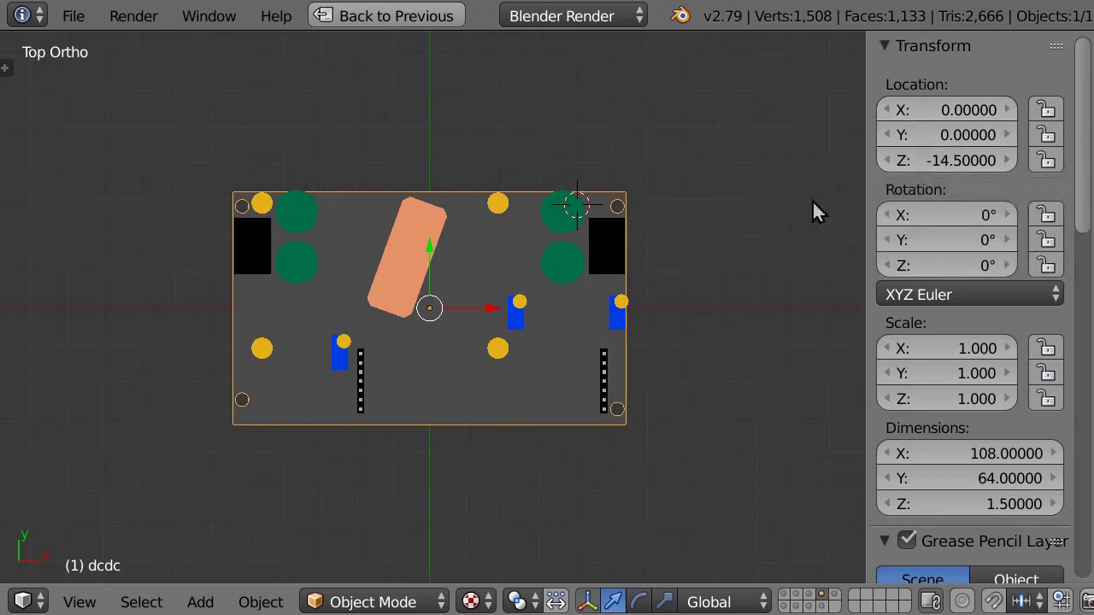
key("alt+Tab")
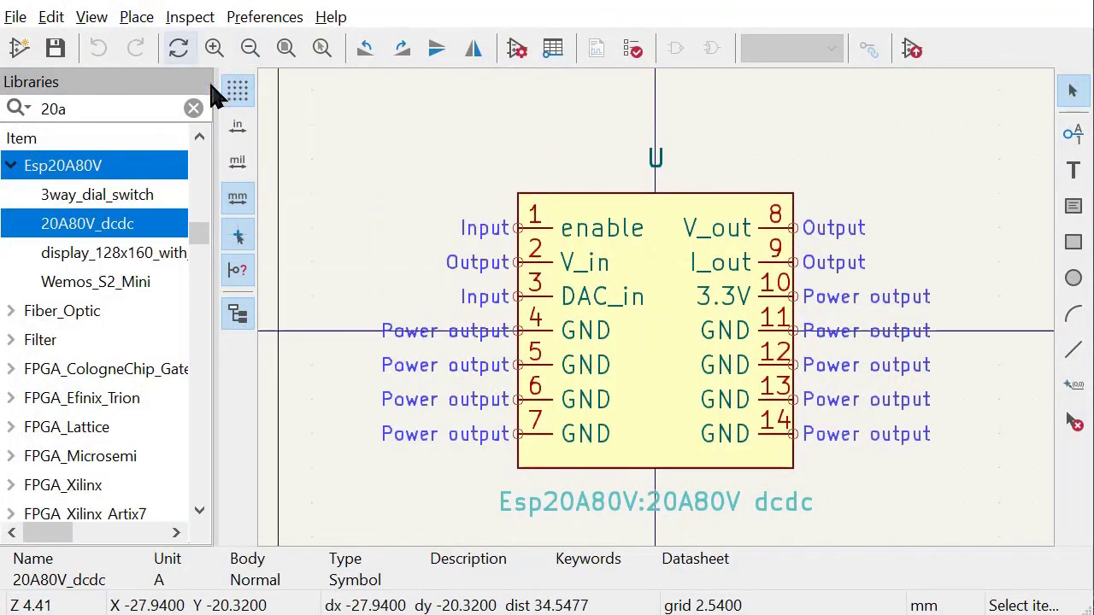
Review the 20A80V_dcdc symbol's properties, then switch over to the 20A80V dcdc footprint.
left_click(517, 49)
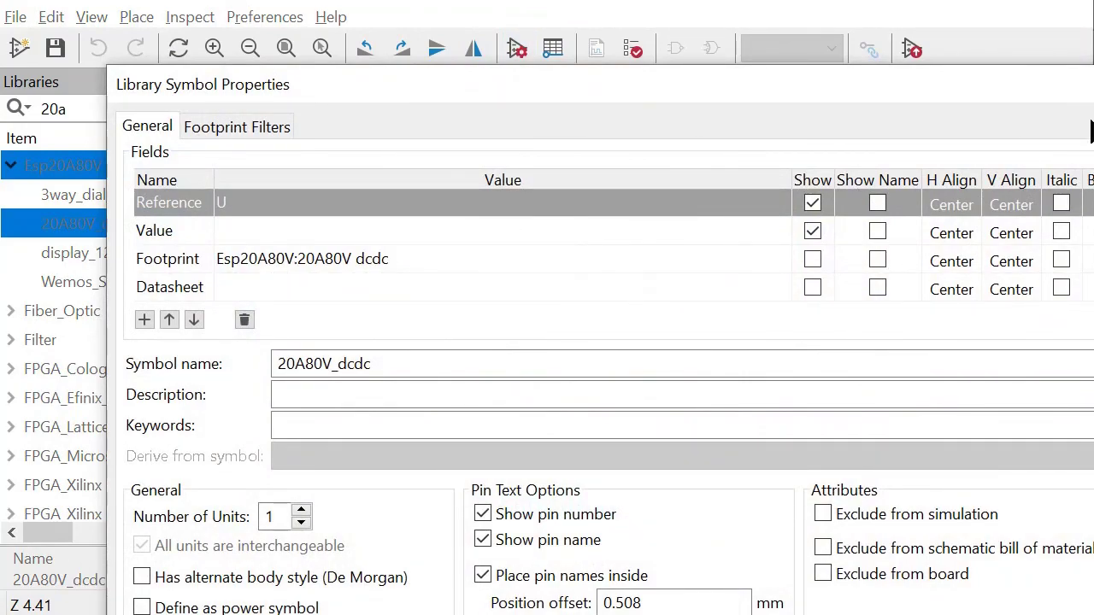
key("Escape")
key("alt+Tab")
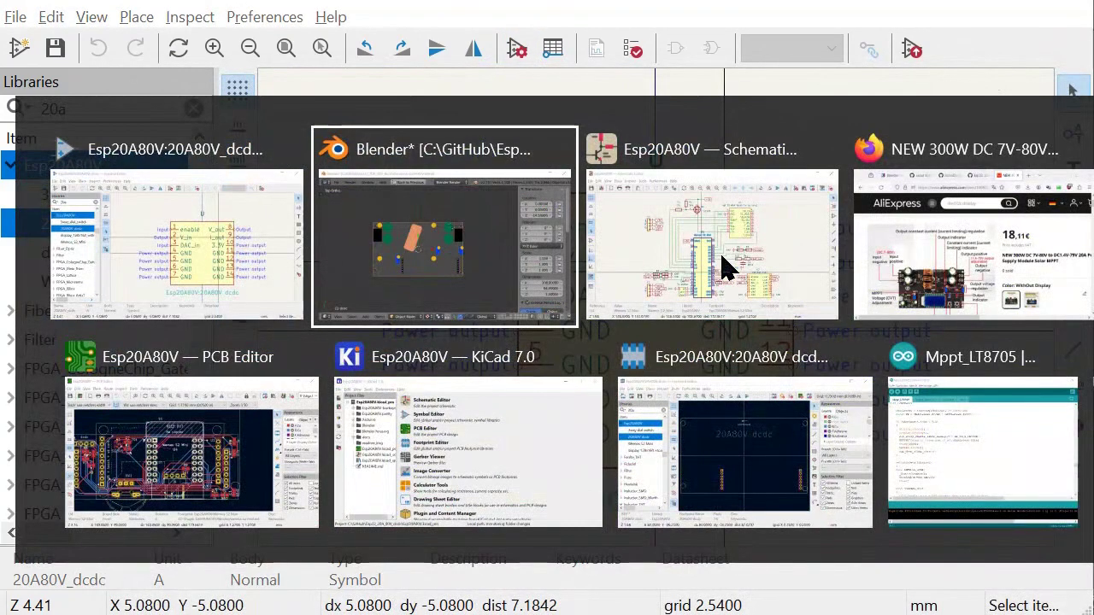
Check that the 20A80V dcdc footprint links the Blender/dcdc.wrl 3D model, then return to the symbol.
key("alt+Tab")
key("alt+Tab")
key("alt+Tab")
key("alt+Tab")
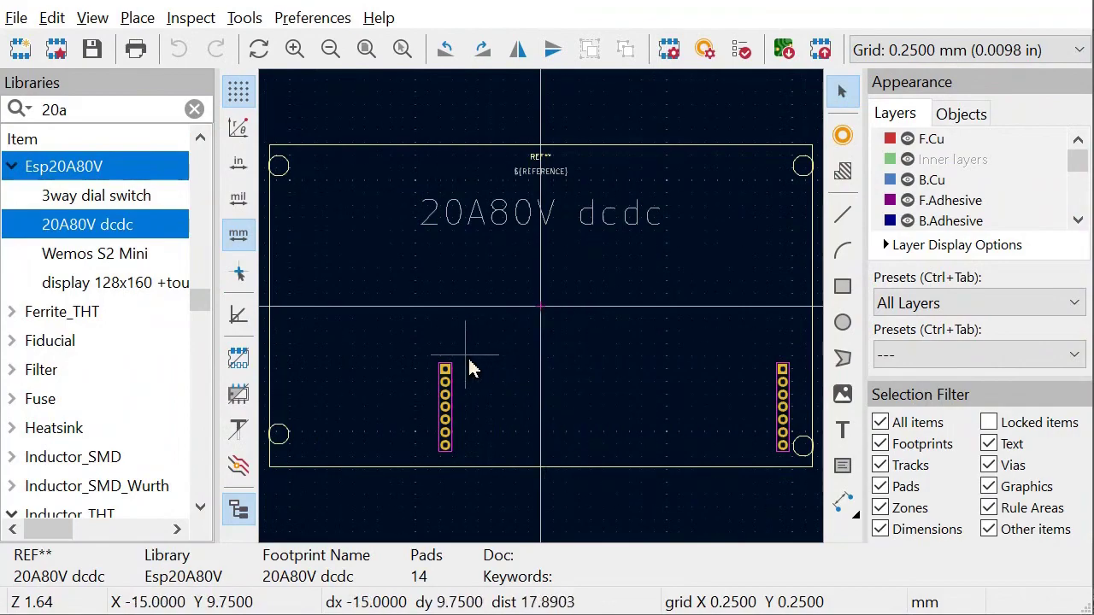
key("e")
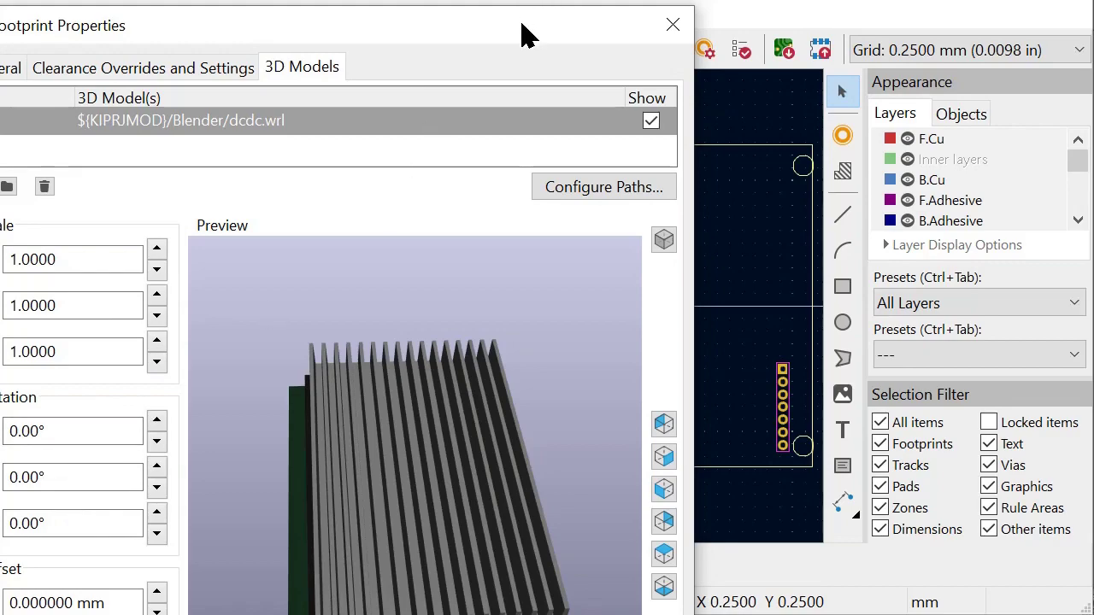
left_click_drag(525, 34, 678, 0)
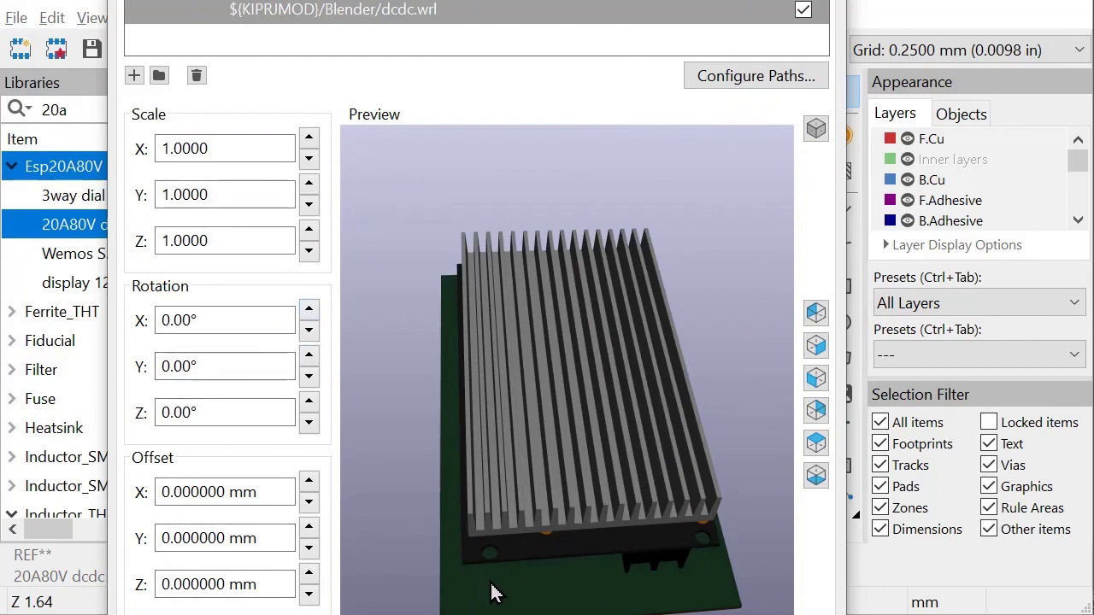
key("alt+Tab")
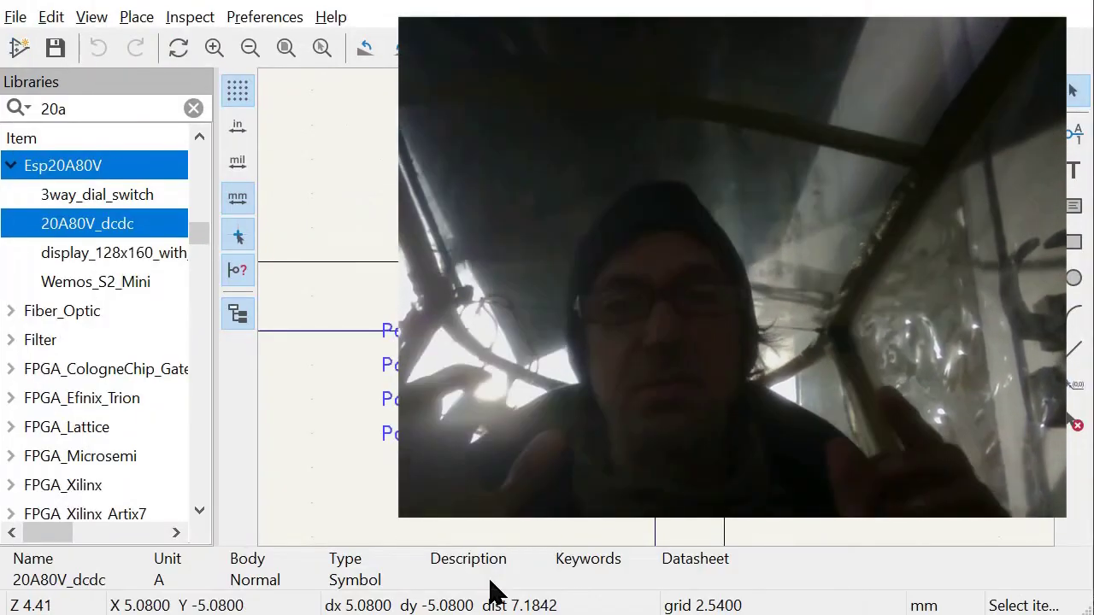
Switch to Blender and show the dcdc board model in Front Ortho view.
key("alt+Tab")
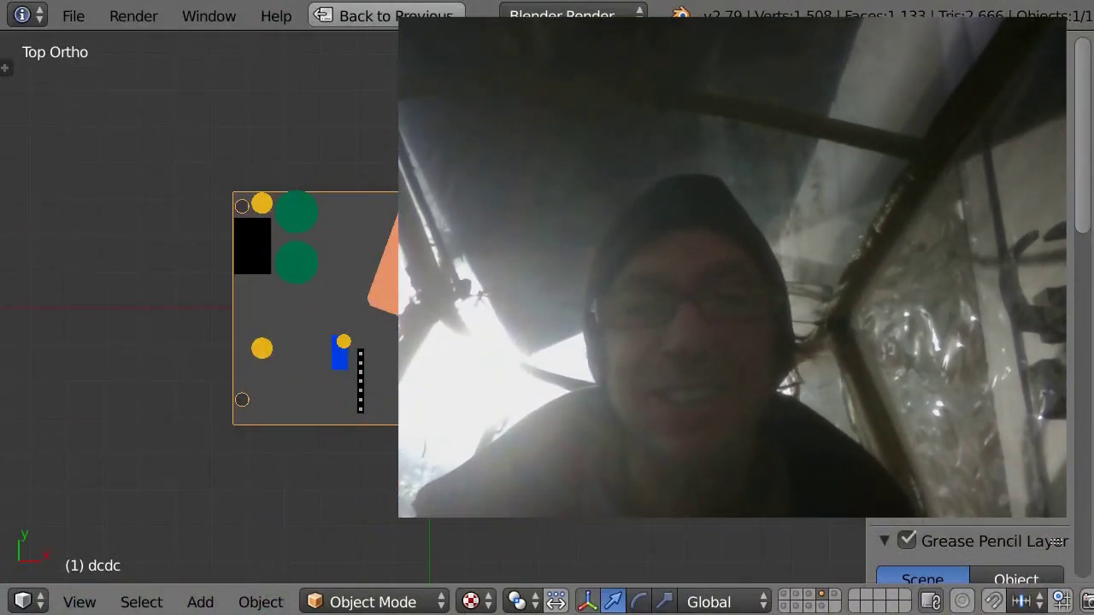
middle_click_drag(479, 342, 530, 367)
key("KP_1")
scroll(599, 391, "up", 3)
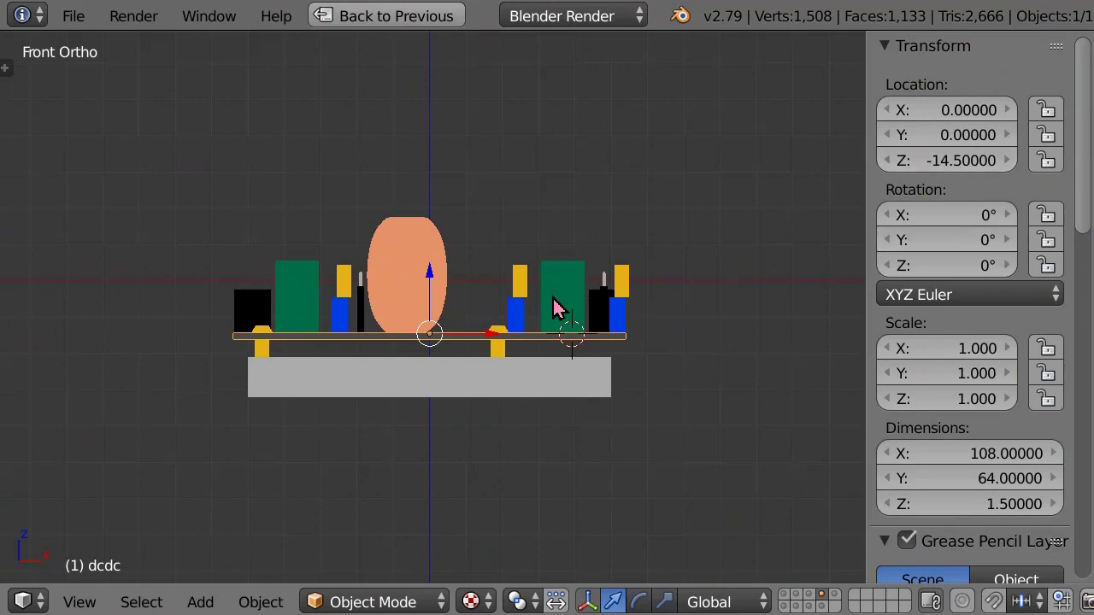
right_click(363, 319)
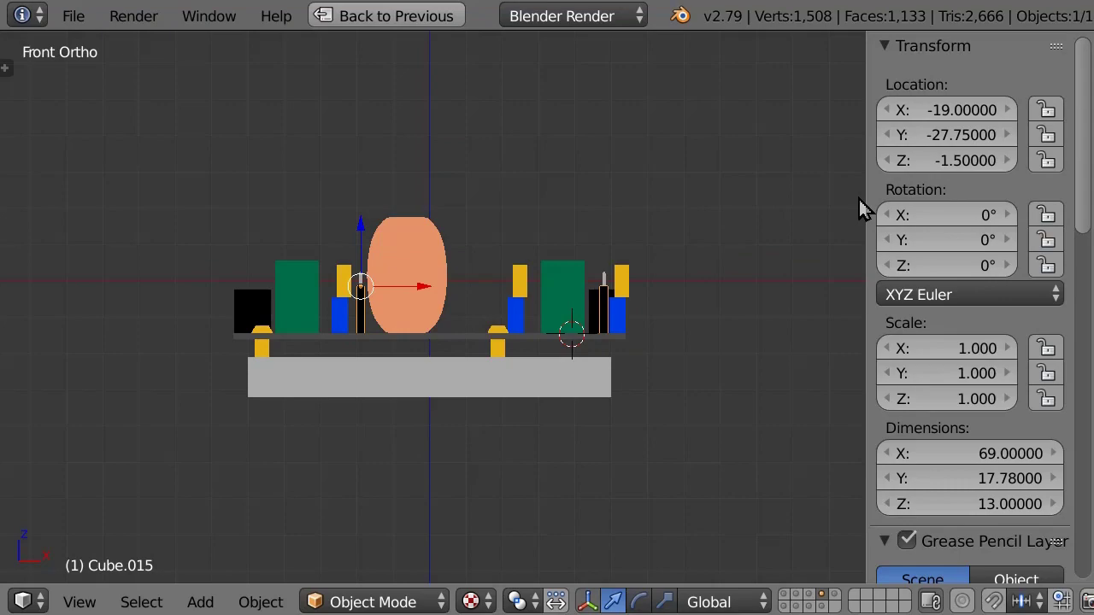
middle_click_drag(542, 151, 521, 285)
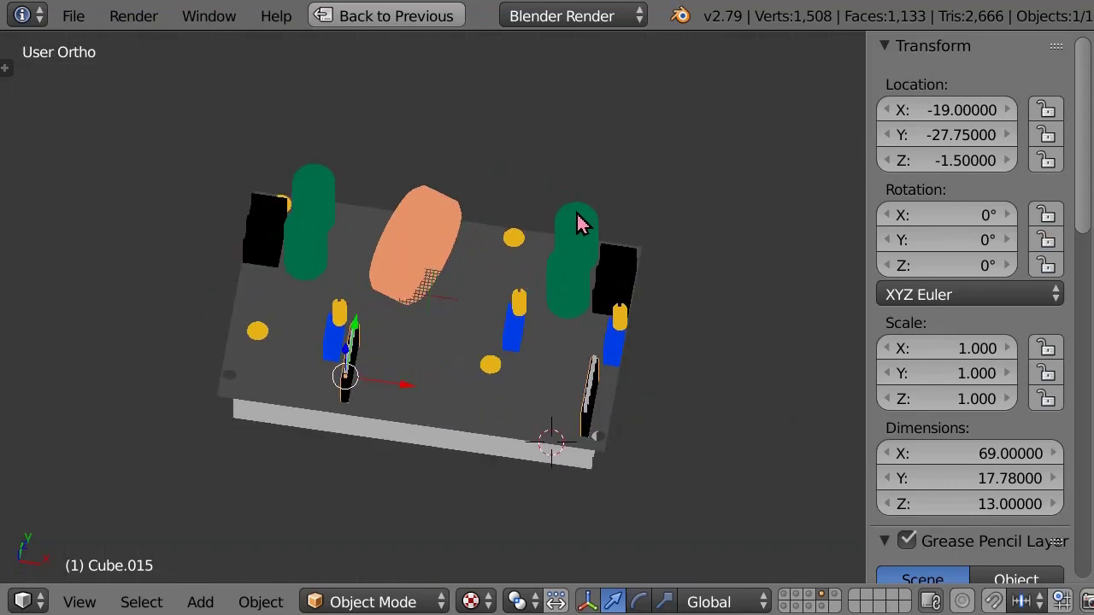
left_click(68, 18)
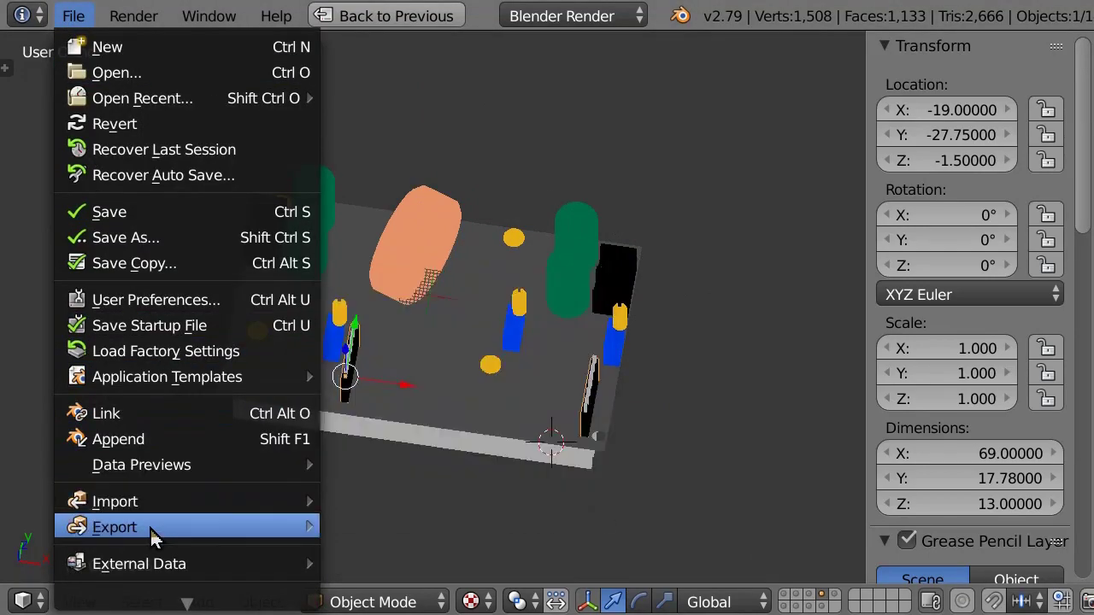
mouse_move(143, 530)
left_click(390, 526)
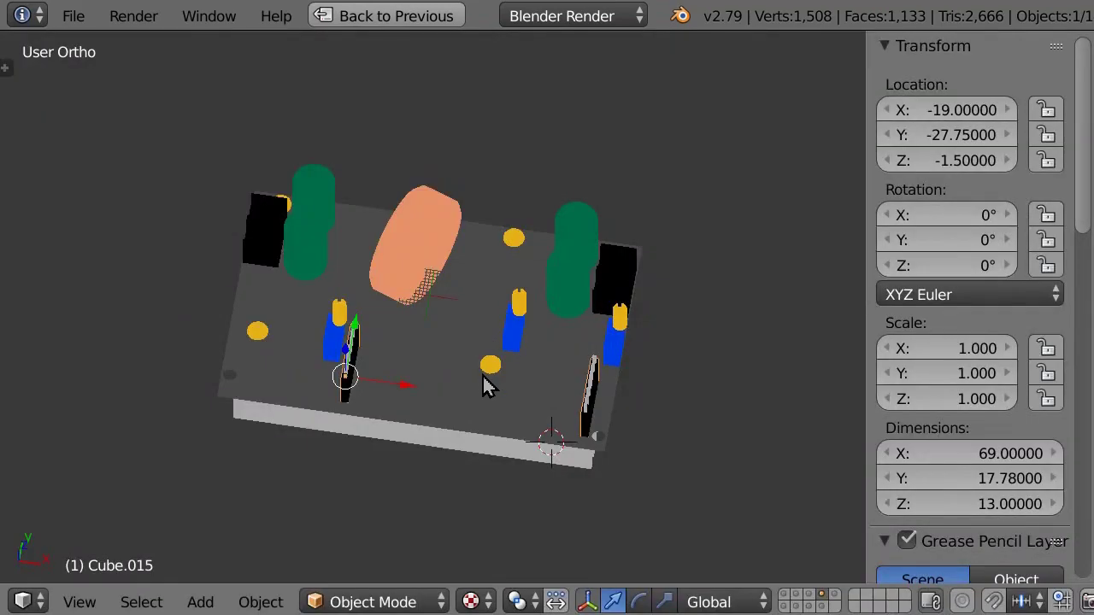
key("KP_1")
Inspect the dcdc model's orange oval part and grey base board from a tilted view, then open File.
right_click(462, 385)
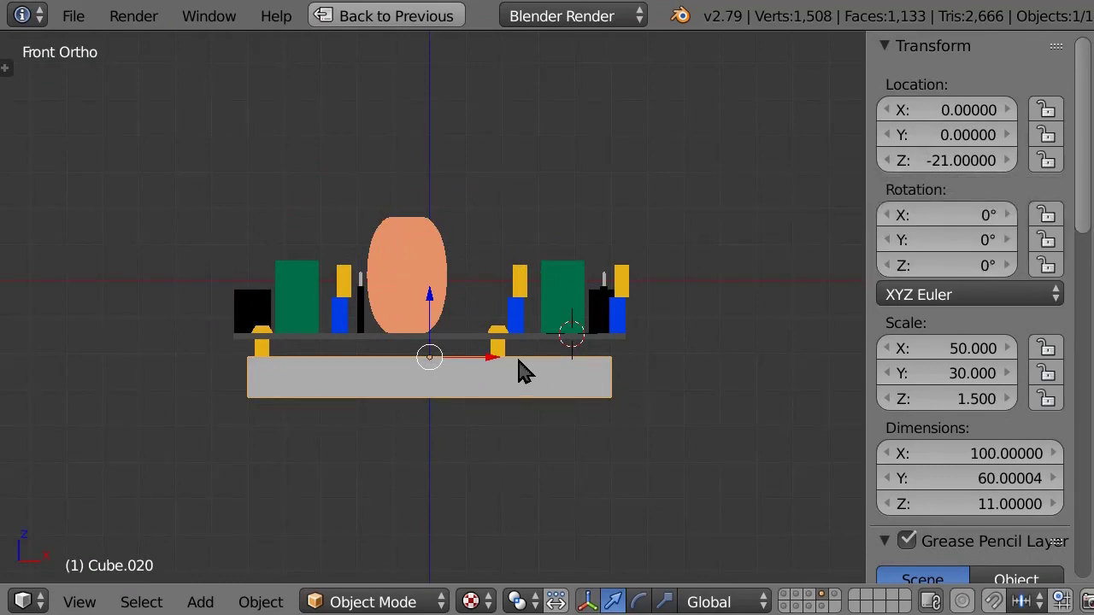
left_click(417, 286)
middle_click_drag(619, 220, 636, 339)
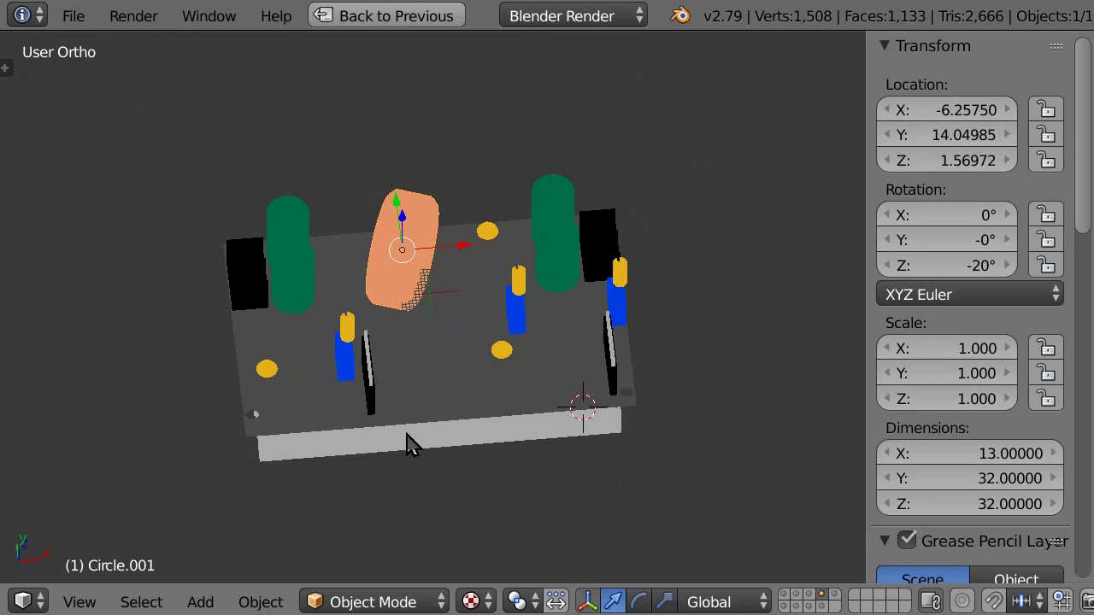
left_click(431, 448)
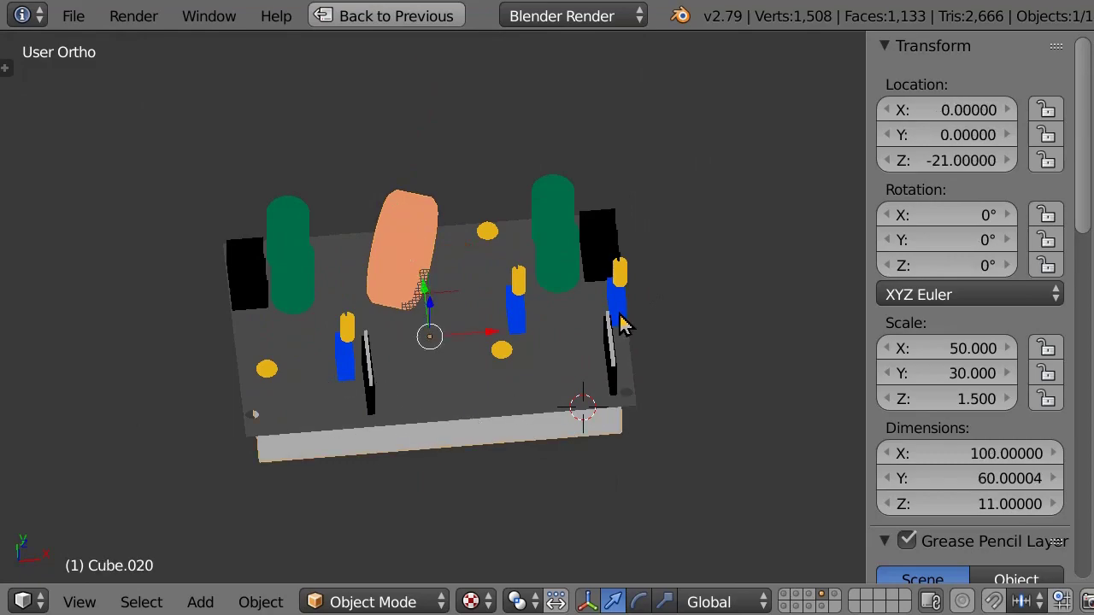
left_click(74, 18)
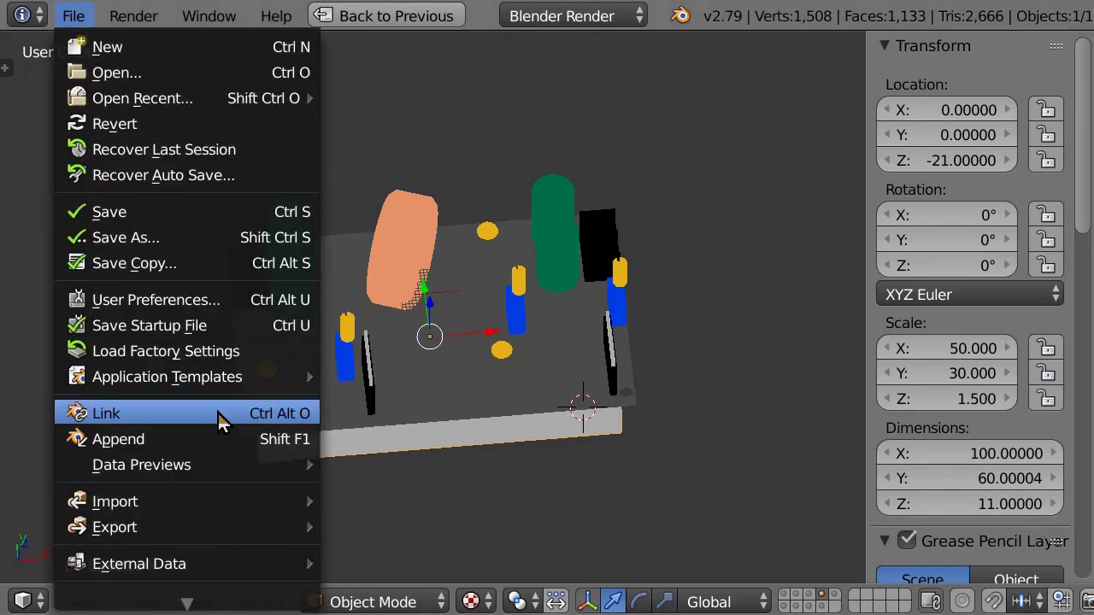
Confirm KiCadVRML2 import-export add-on is enabled in User Preferences, keep the unsaved model, reopen File for export.
left_click(158, 304)
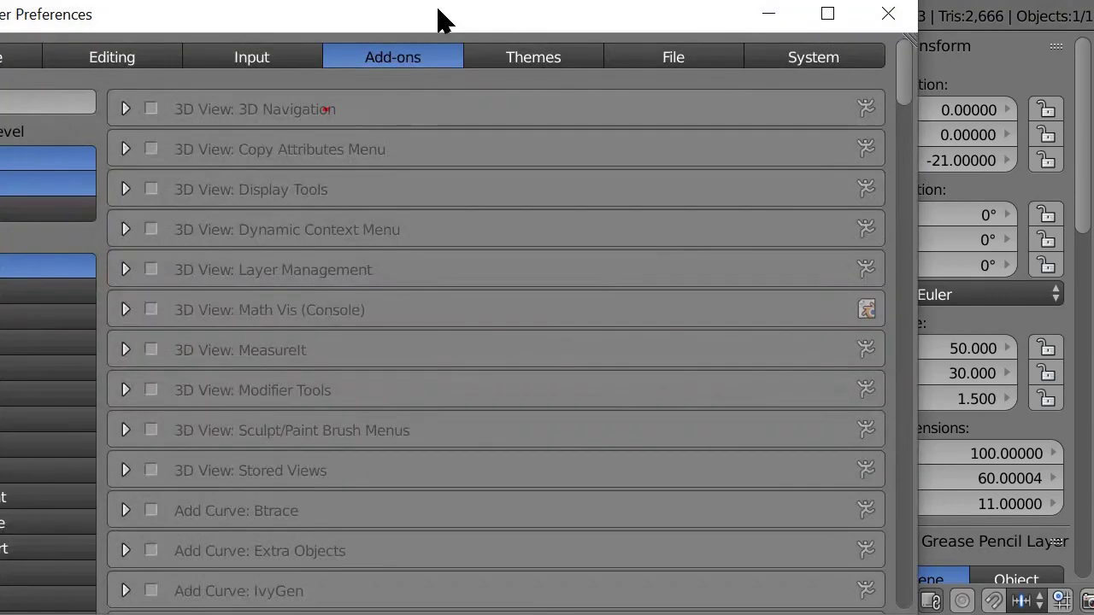
left_click_drag(440, 20, 532, 34)
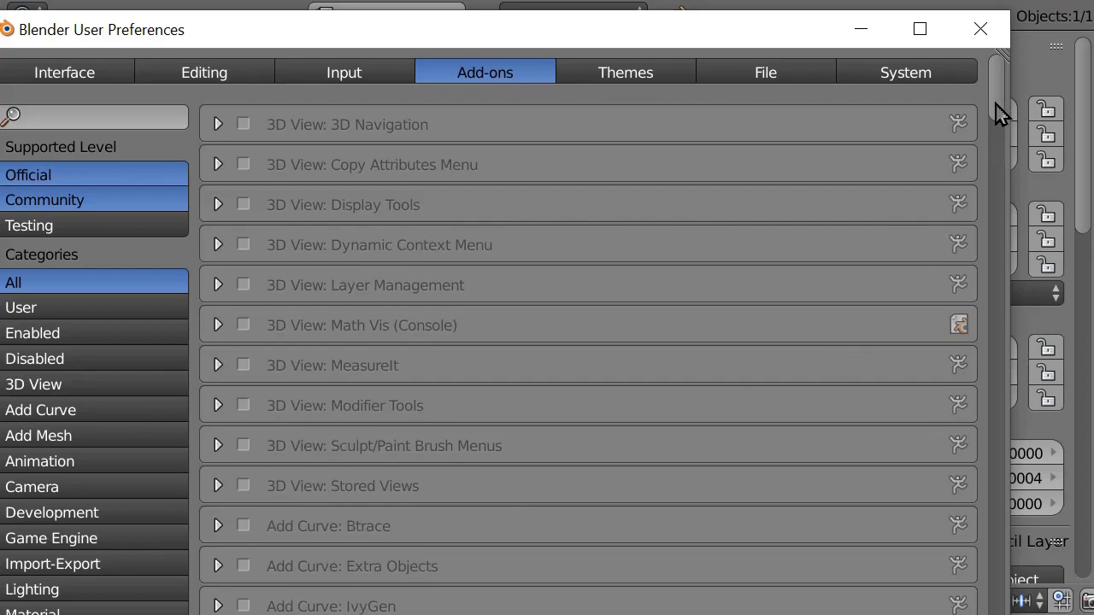
left_click_drag(996, 111, 989, 350)
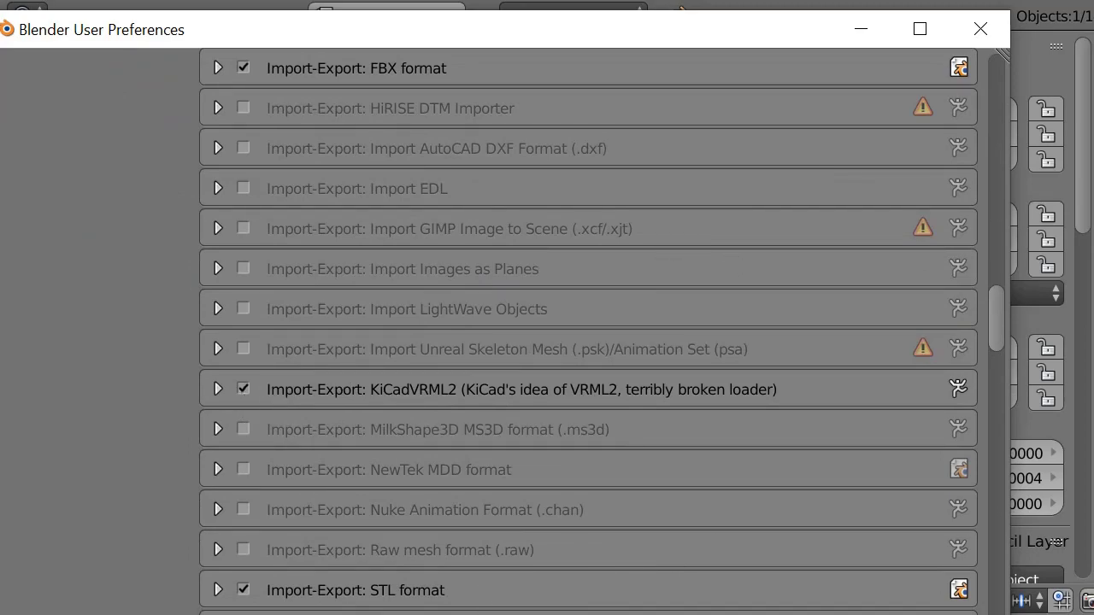
left_click(1060, 3)
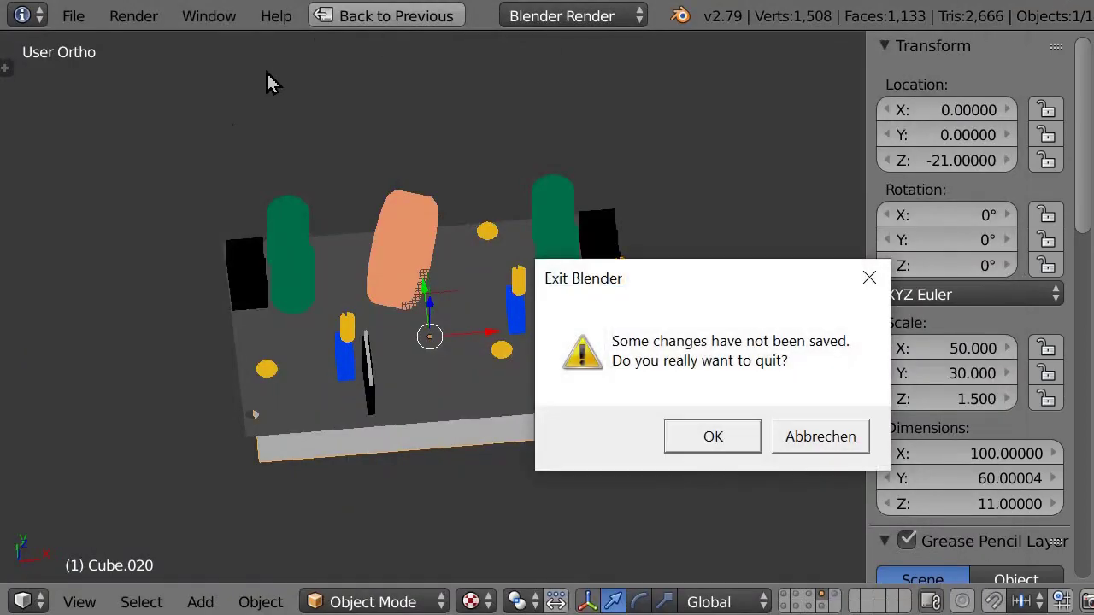
left_click(821, 437)
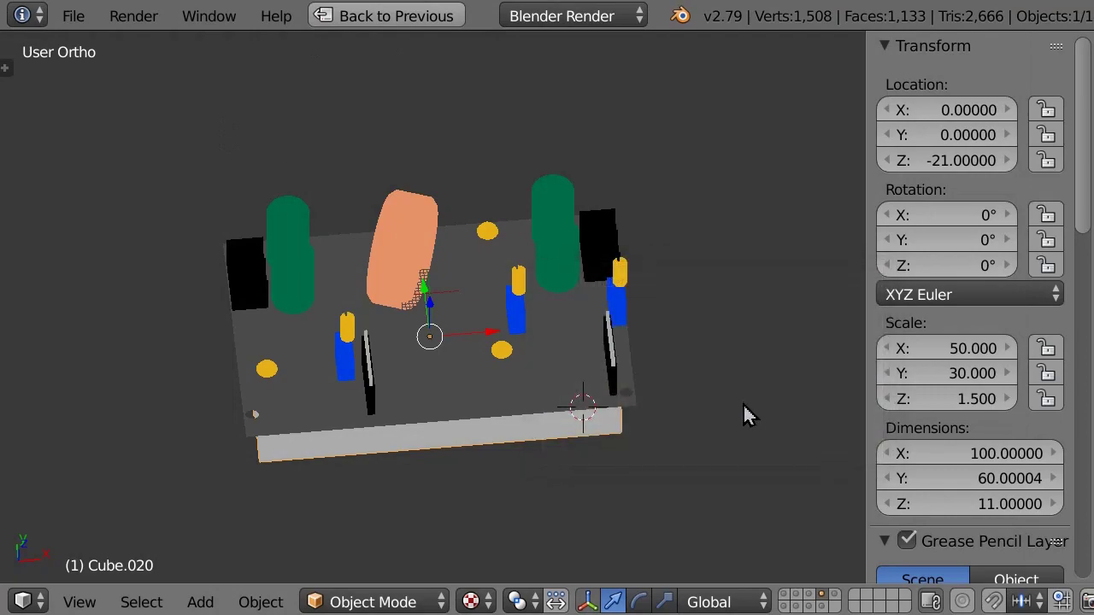
left_click(73, 26)
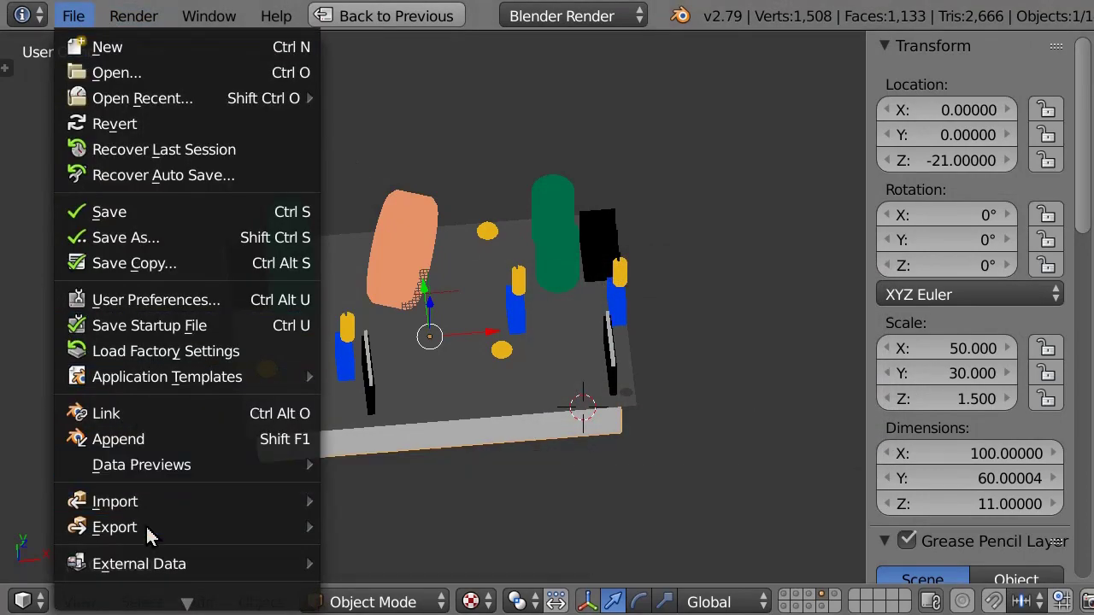
mouse_move(279, 524)
Show the 20A80V dcdc symbol pins in KiCad, then the AliExpress 300W 20A MPPT listing.
key("alt+Tab")
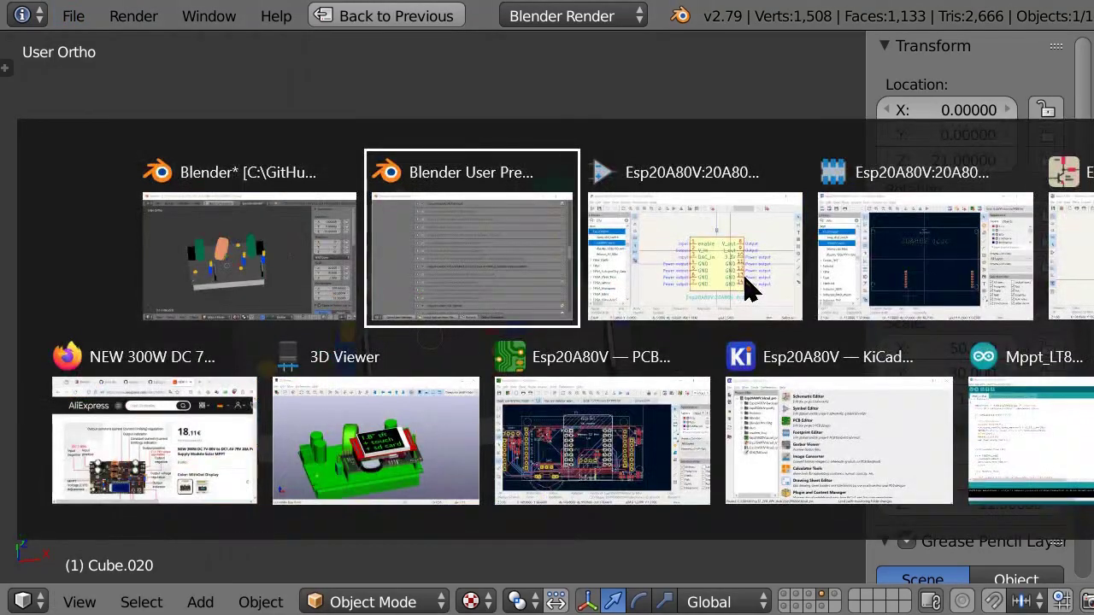
key("alt+Tab")
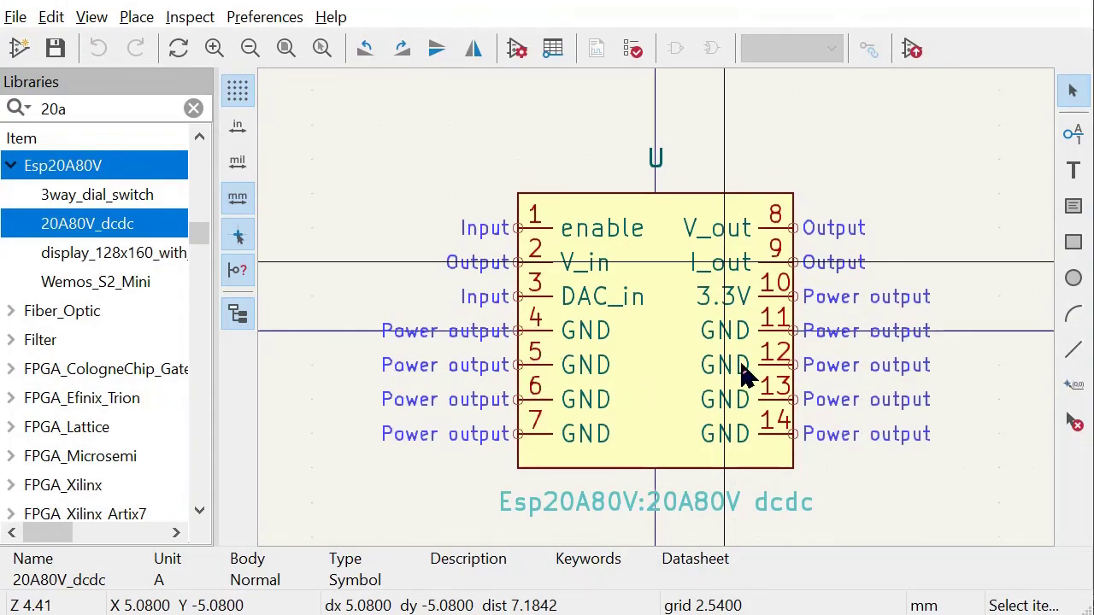
key("alt+Tab")
key("alt+Tab")
key("alt+Tab")
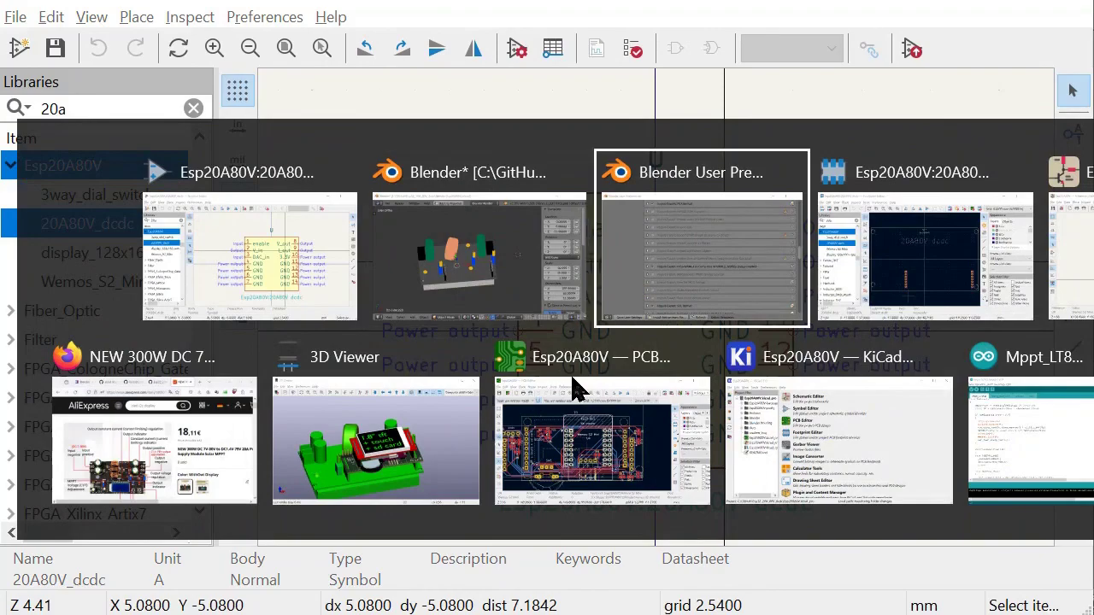
key("alt+Tab")
key("alt+Tab")
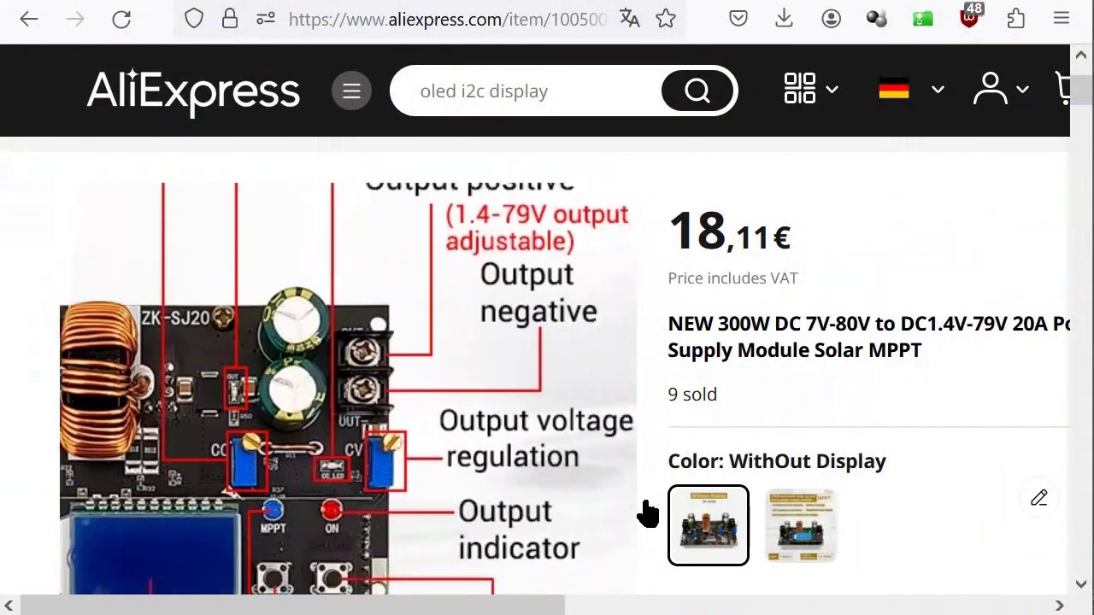
Pick the With Display color option at 21,51 €, then return to the 20A80V_dcdc symbol.
left_click(795, 551)
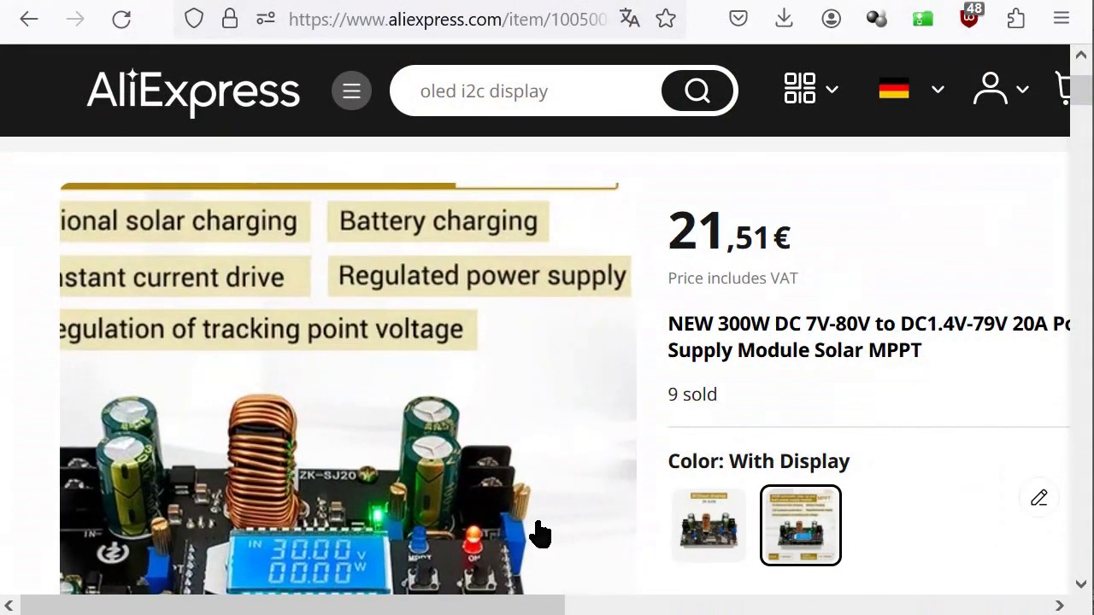
scroll(330, 587, "down", 3)
key("alt+Tab")
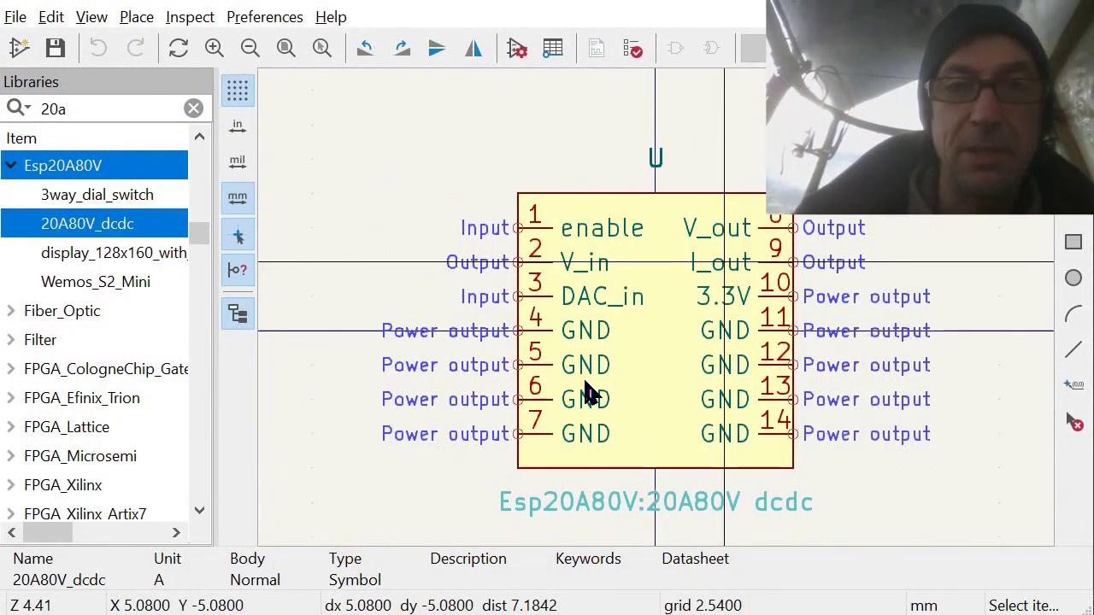
Box-select the J1 dcdc connector with its mode, DAC_out, +5V and GND labels in the schematic.
key("alt+Tab")
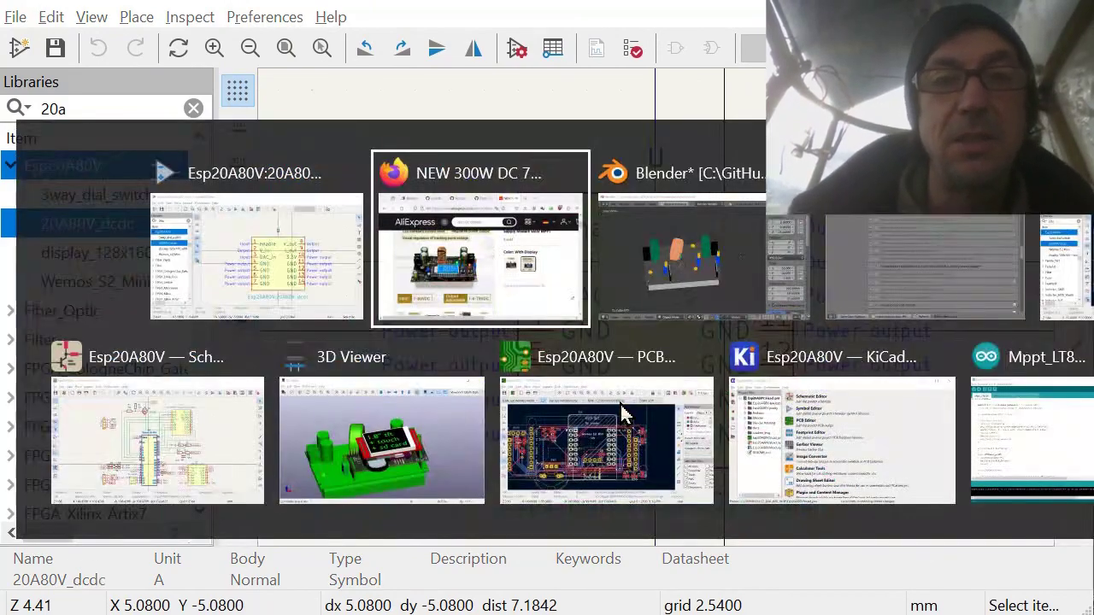
key("alt+Tab")
key("alt+Tab")
key("alt+Tab")
key("alt+Tab")
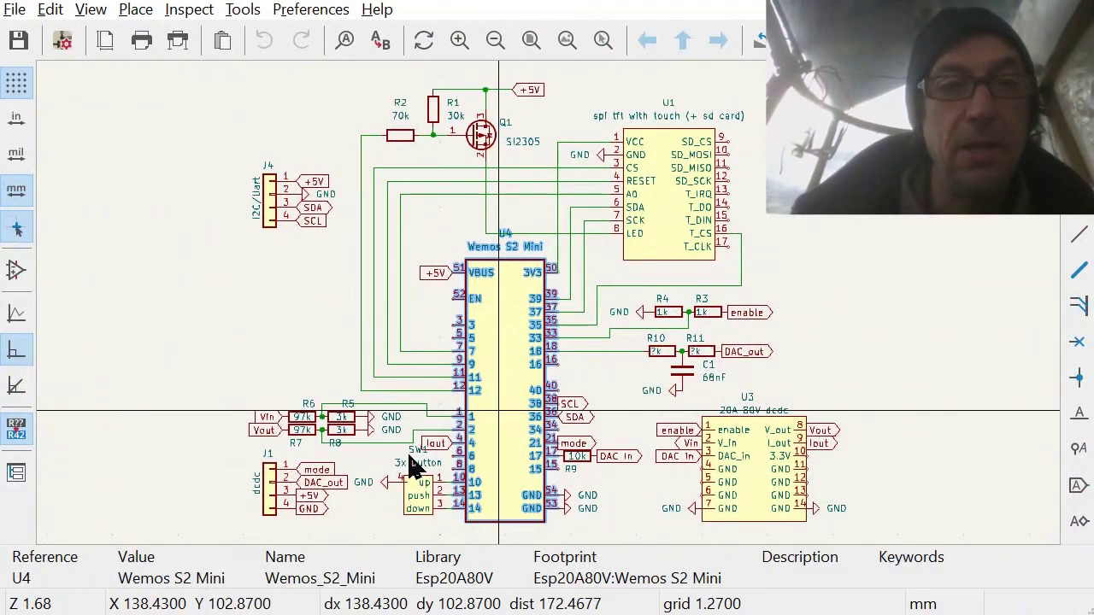
left_click_drag(356, 536, 270, 506)
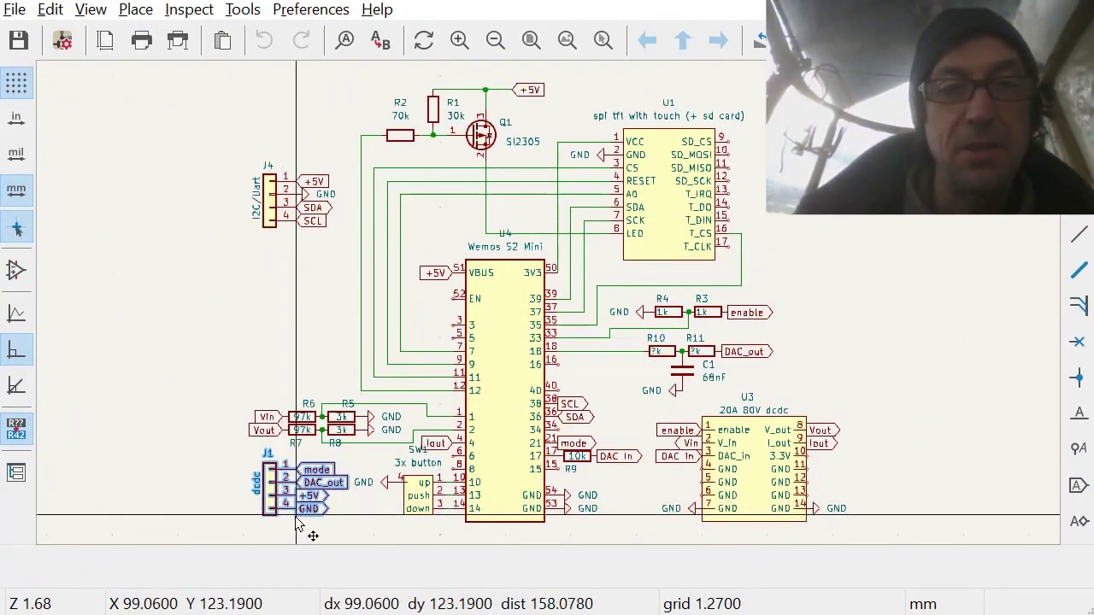
key("alt+Tab")
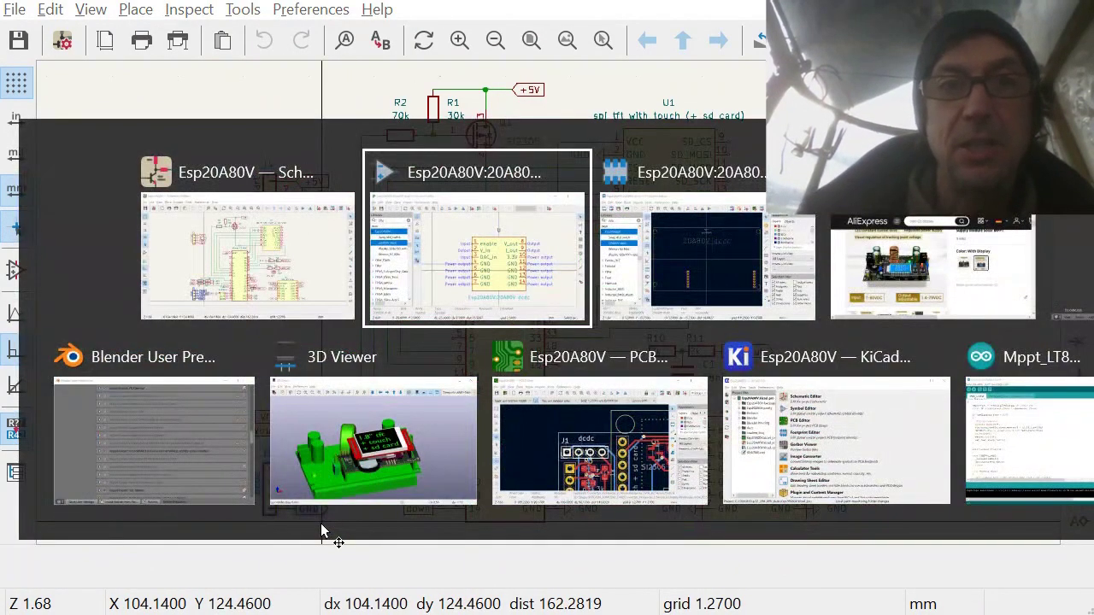
Cycle through the open windows, via the AliExpress page, back to KiCad's J1 dcdc schematic.
key("alt+Tab")
key("alt+Tab")
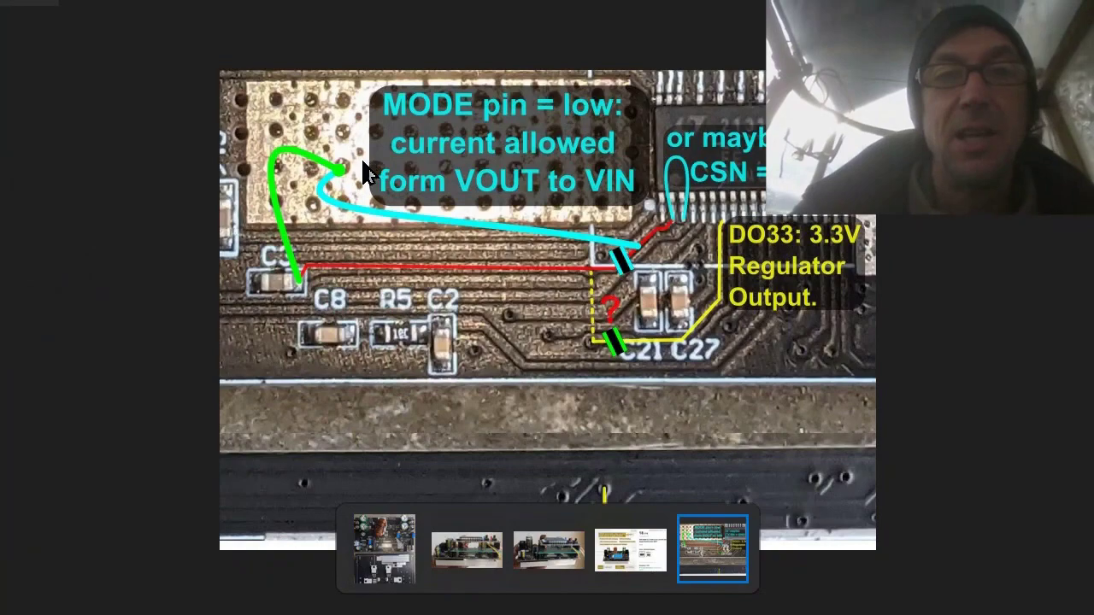
key("alt+Tab")
key("alt+Tab")
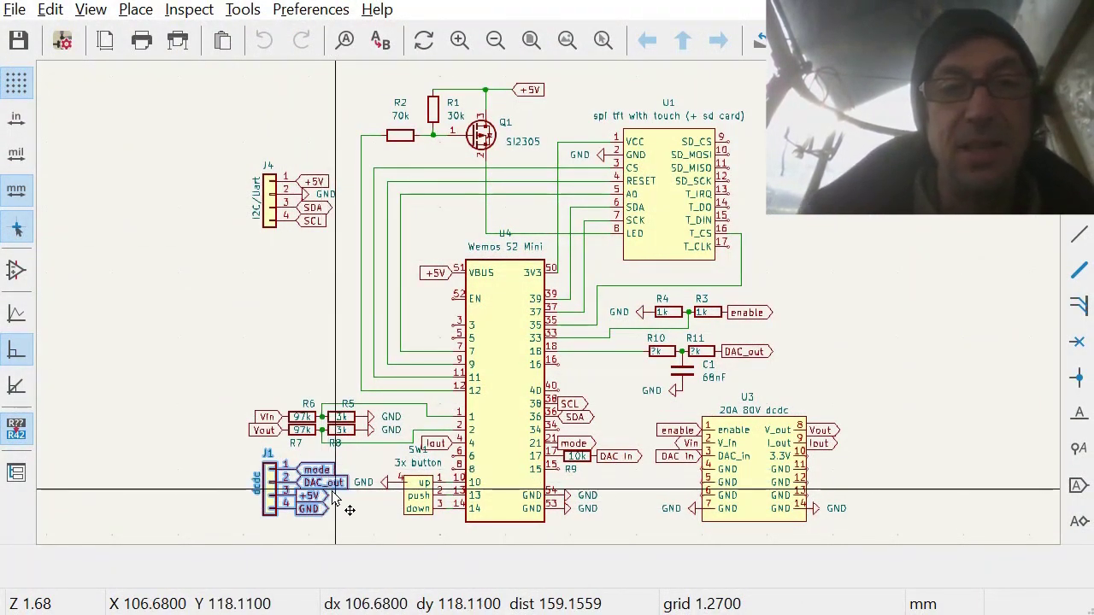
key("alt+Tab")
key("alt+Tab")
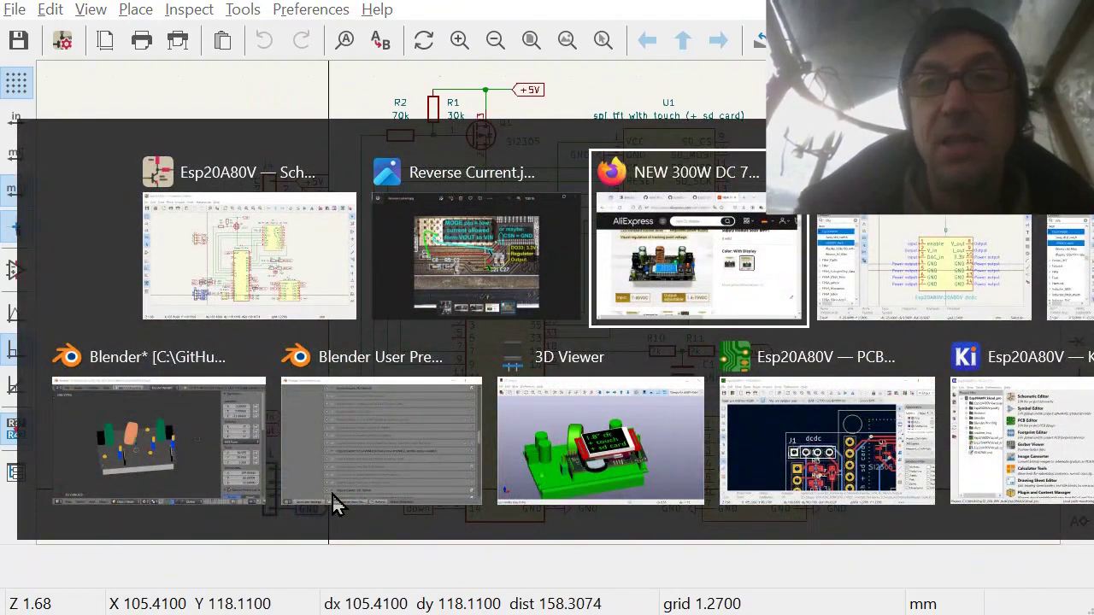
View the MPPT module photo with perfboard interposer and stacked display, then move to AliExpress.
key("alt+Tab")
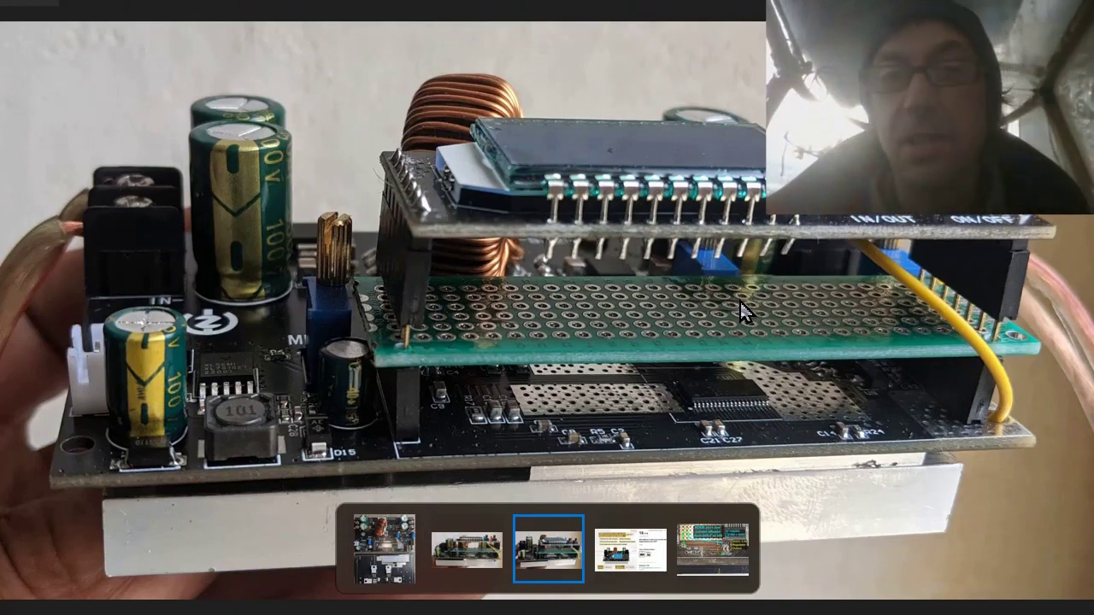
key("alt+Tab")
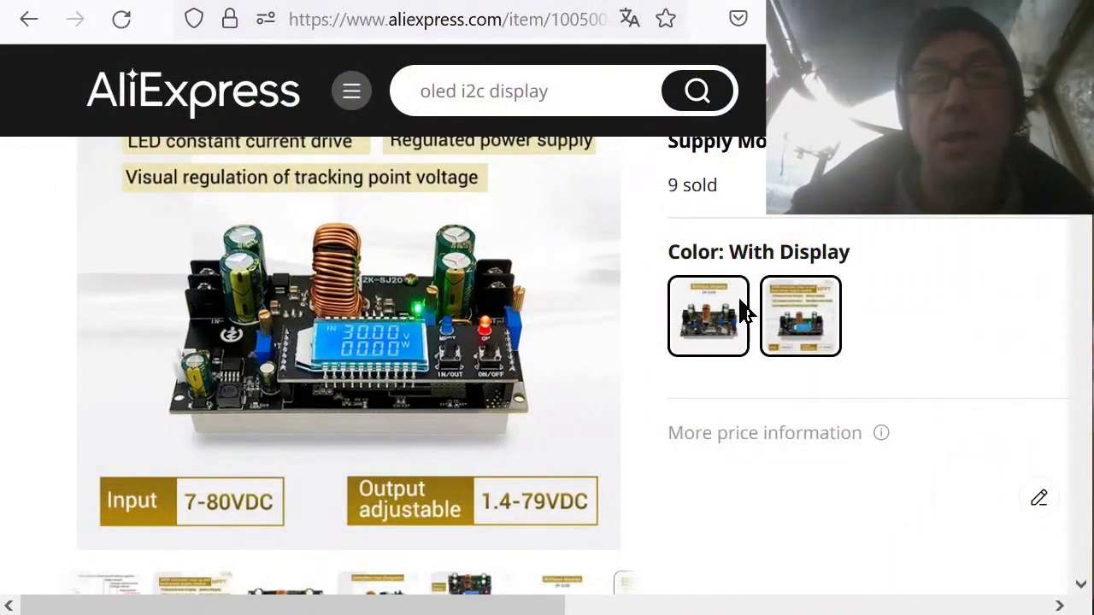
Pick the With Display variant of the 300W MPPT buck module and browse its product images.
left_click(773, 329)
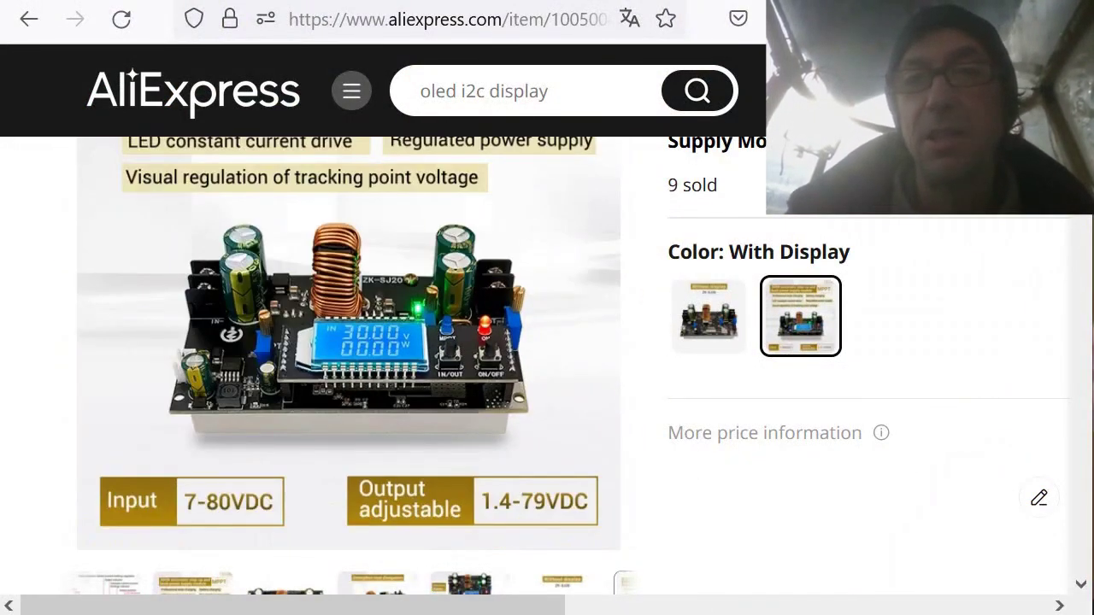
scroll(547, 367, "up", 4)
scroll(547, 368, "down", 3)
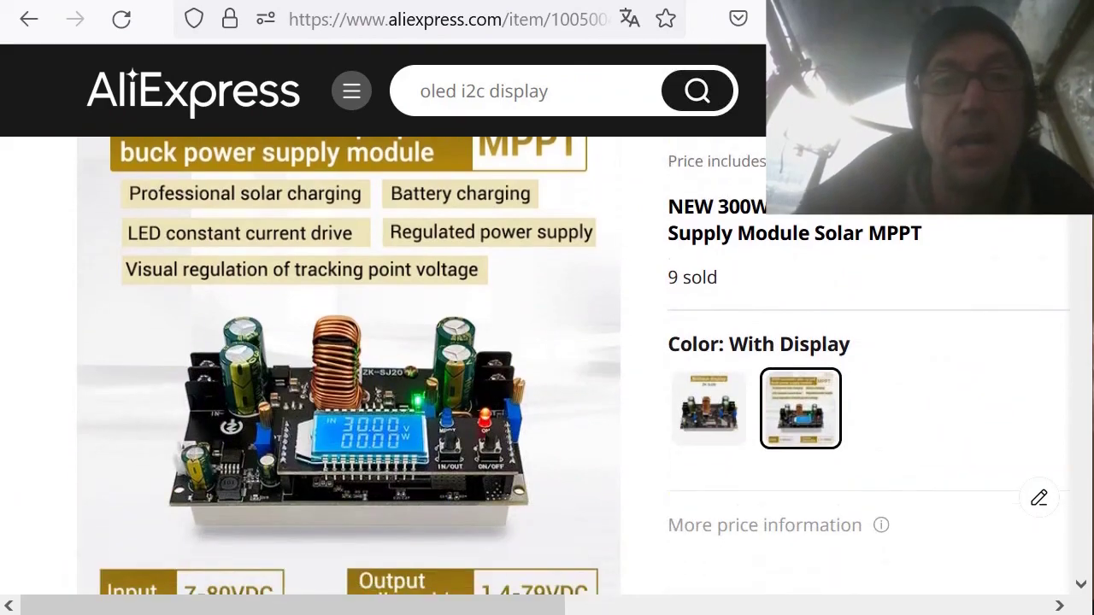
scroll(547, 368, "down", 1)
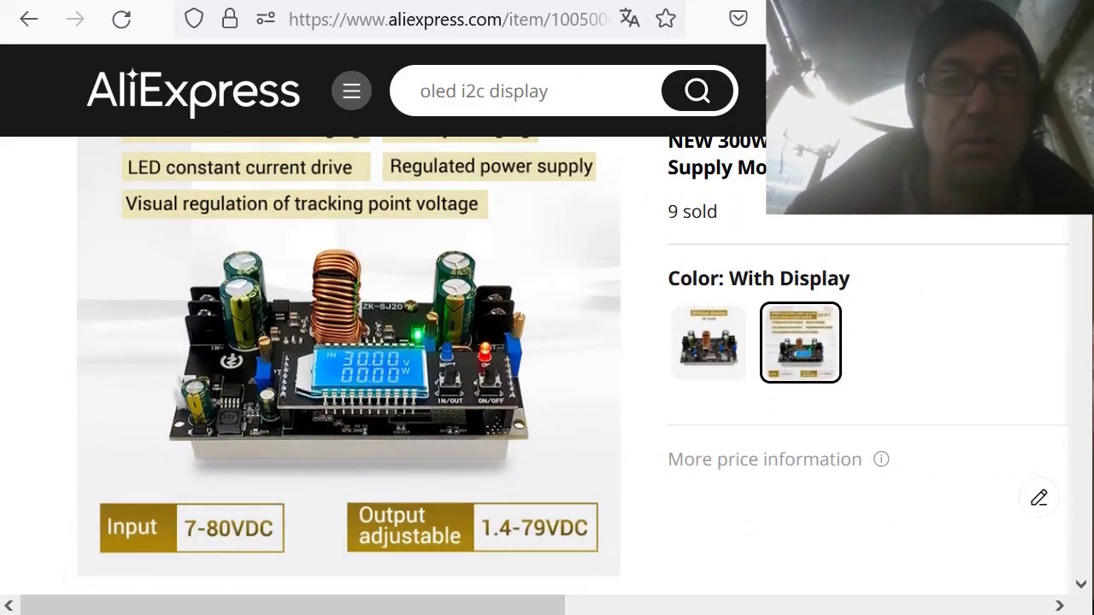
scroll(547, 368, "up", 1)
scroll(547, 368, "down", 1)
scroll(547, 368, "up", 1)
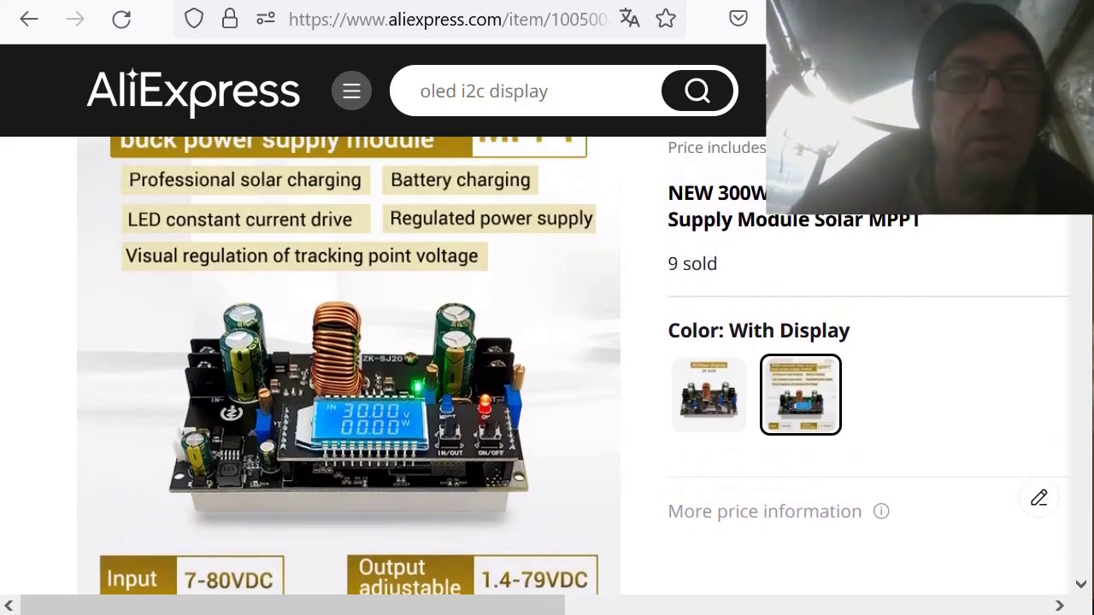
scroll(547, 368, "down", 1)
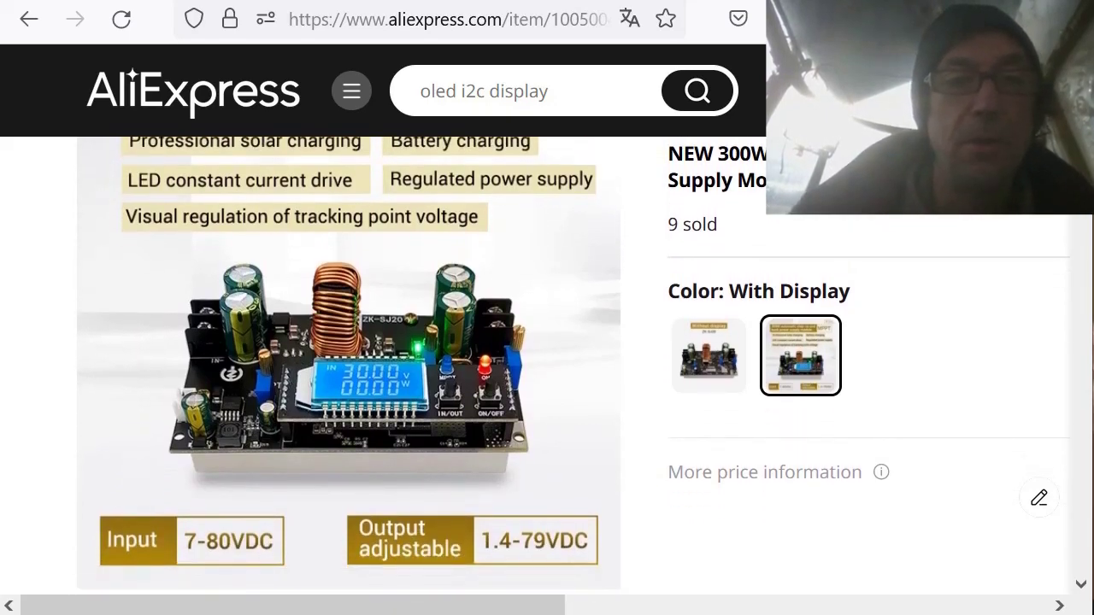
scroll(547, 368, "up", 1)
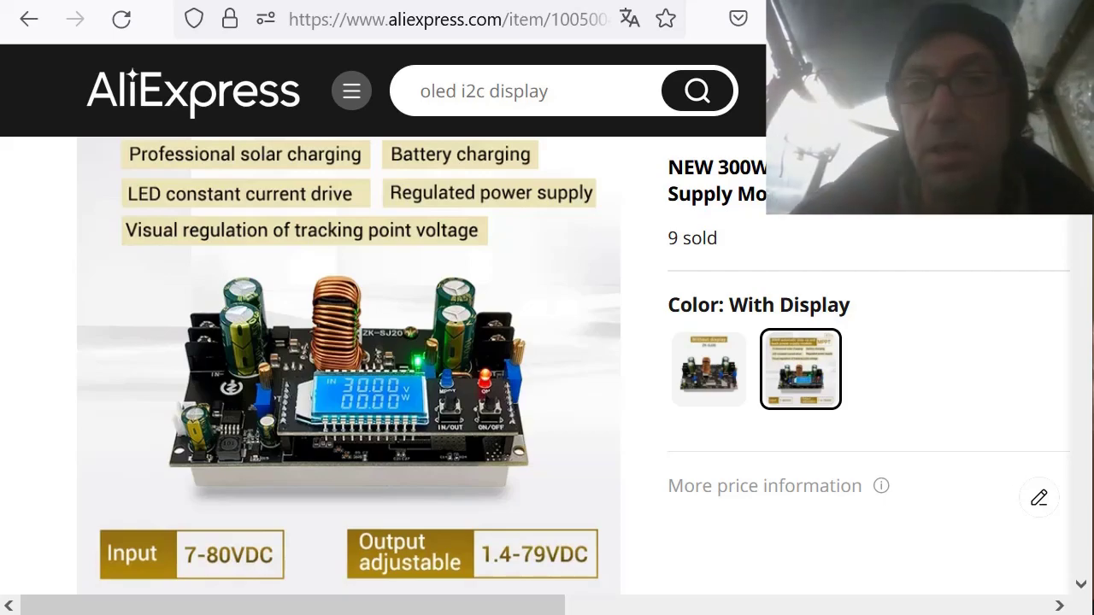
key("alt+Tab")
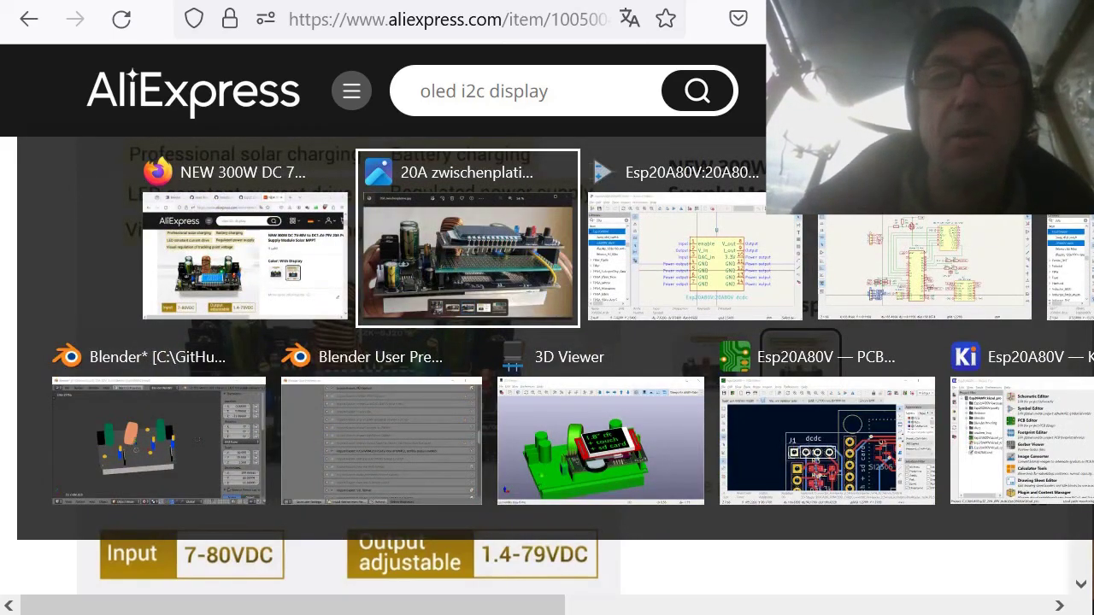
Back in the ESP32 schematic, view the Wemos S2 Mini U4 symbol's properties, then deselect it.
key("alt+shift+Tab")
key("alt+Tab")
key("alt+Tab")
key("alt+Tab")
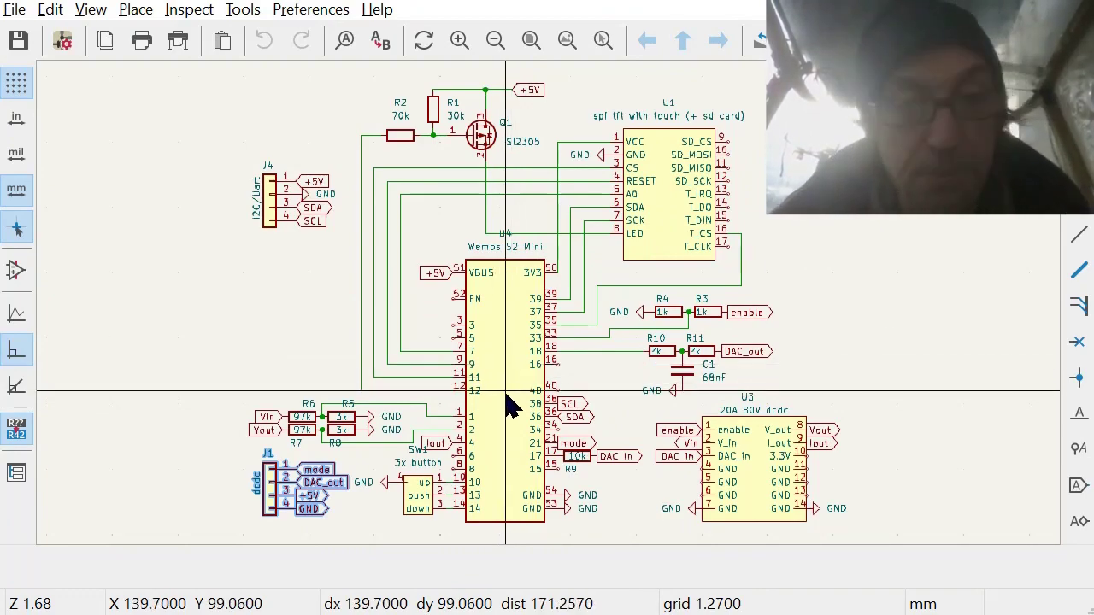
left_click(507, 388)
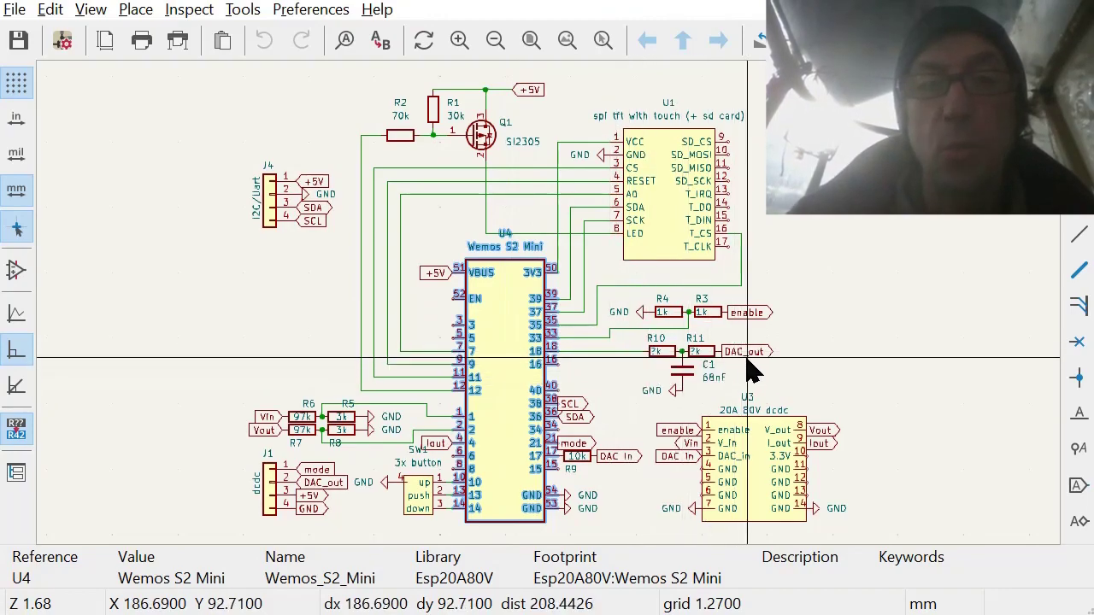
key("Escape")
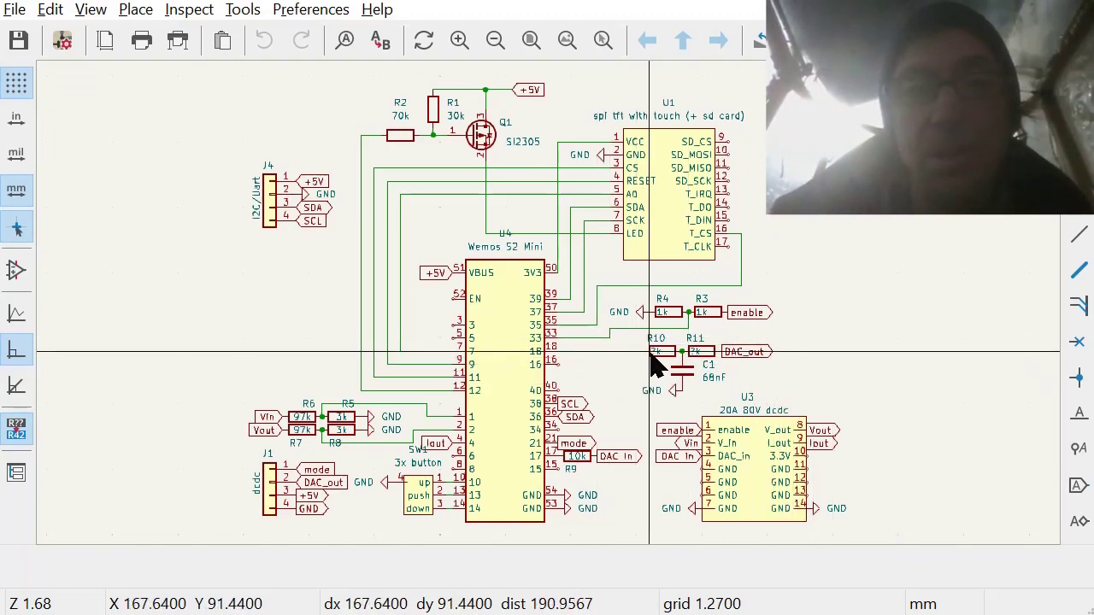
Look at the MPPT sketch in Arduino IDE, then box-select R10, R11 and 68nF C1 in the schematic.
key("alt+Tab")
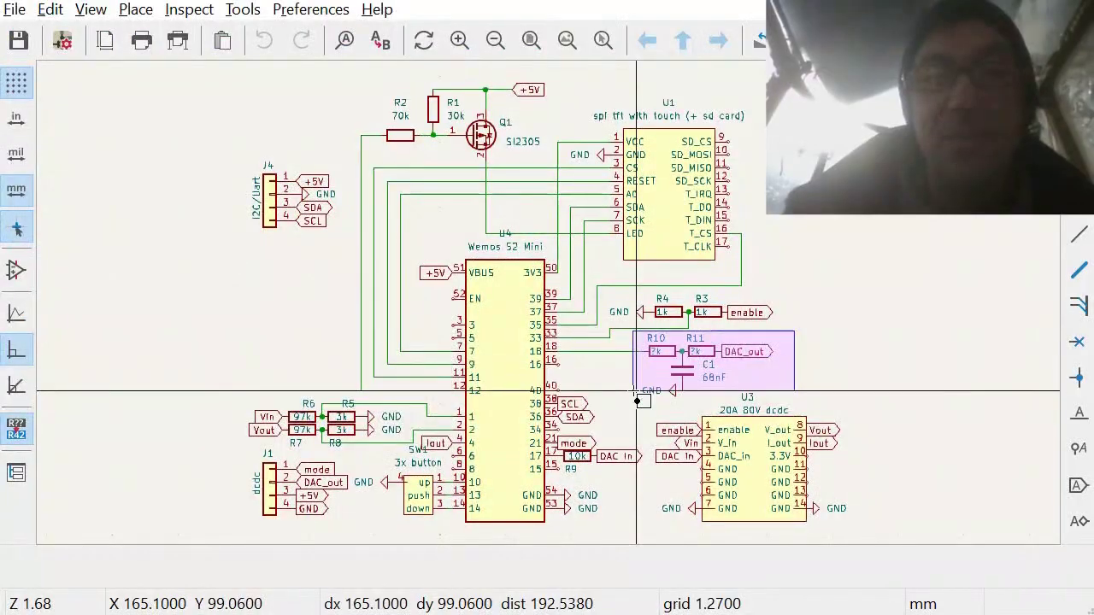
left_click_drag(641, 333, 645, 331)
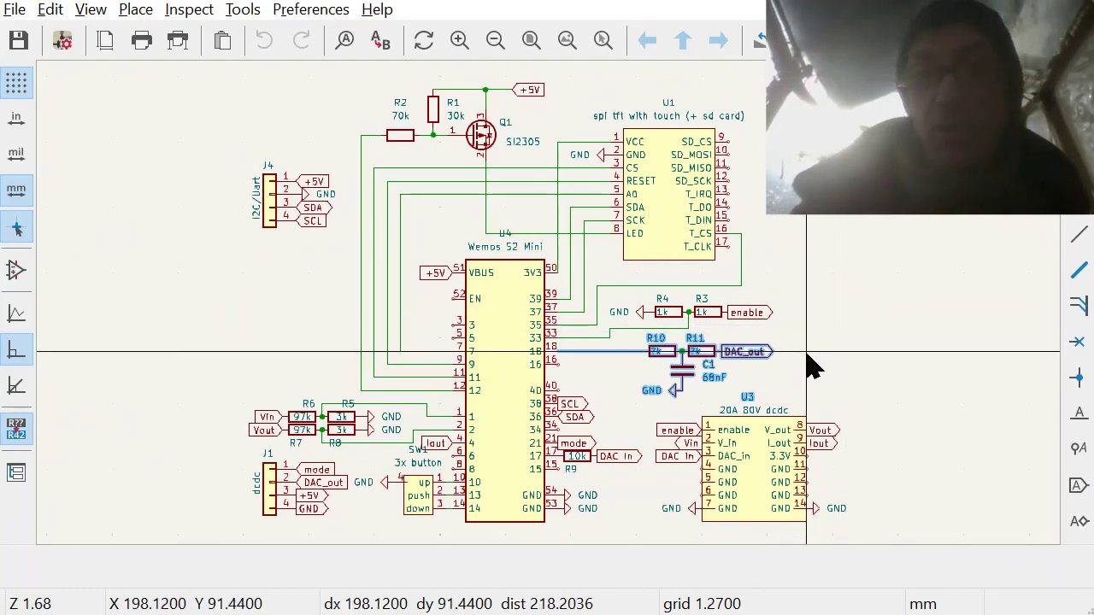
Scroll the OSHWHub LT8705 solar MPPT page down to its PCB layout image, then return to KiCad.
key("alt+Tab")
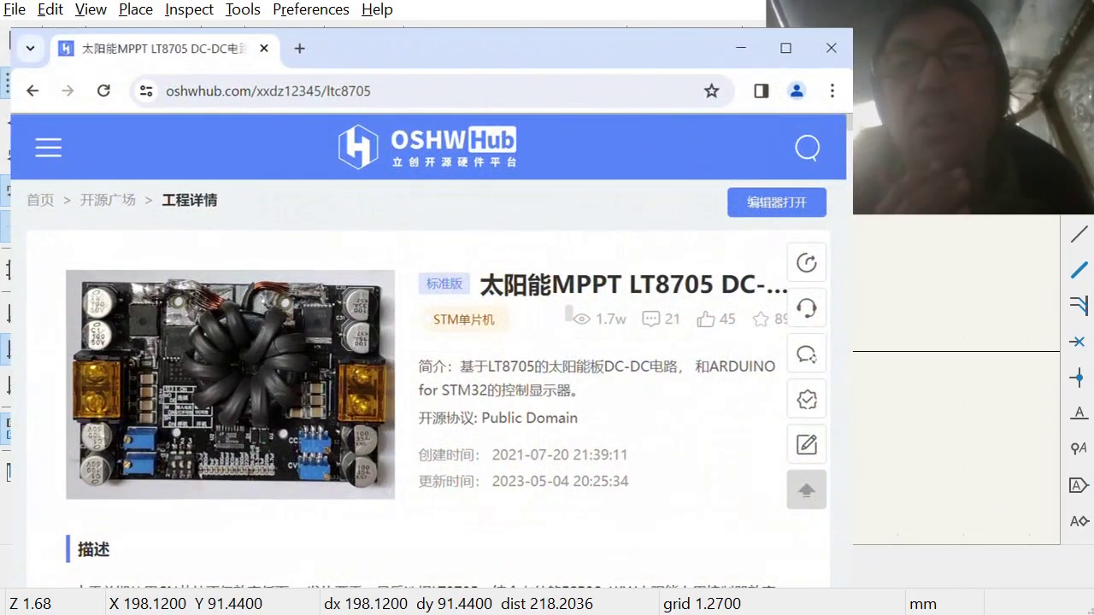
scroll(428, 385, "down", 15)
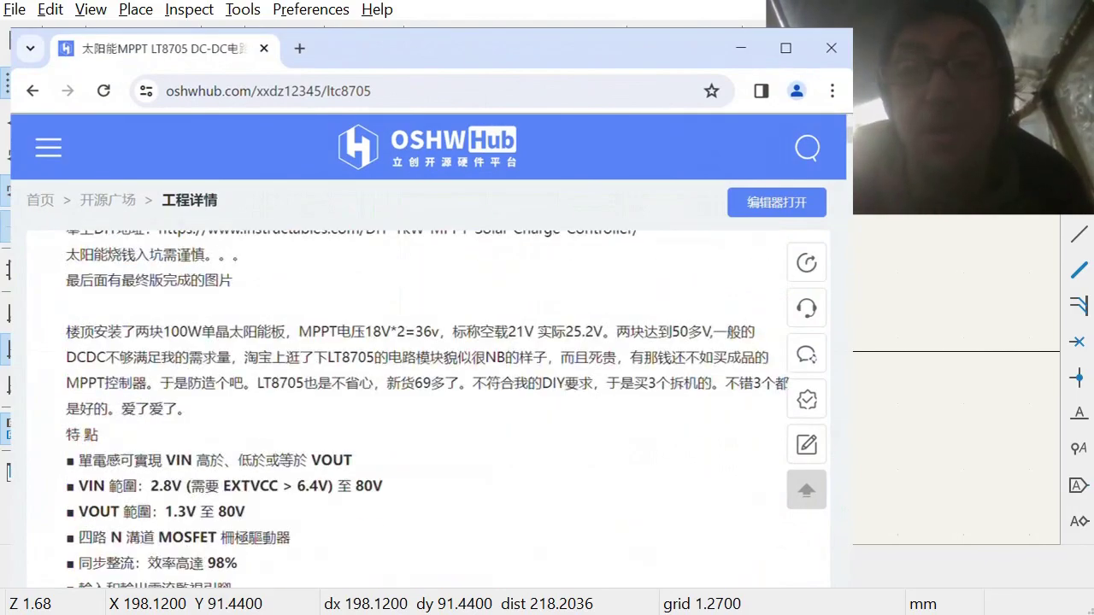
scroll(427, 385, "down", 15)
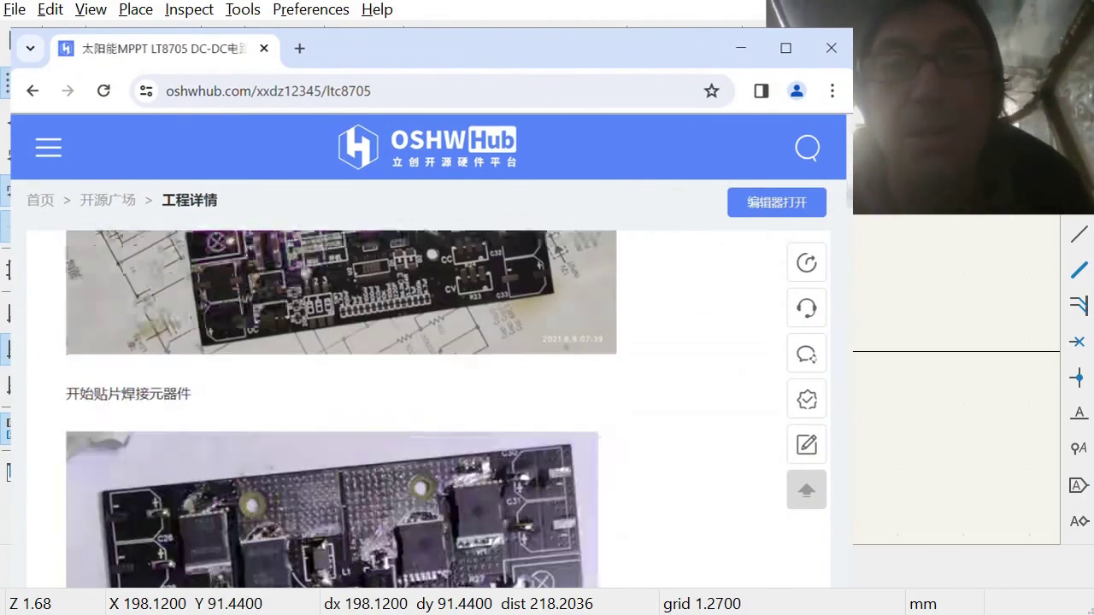
scroll(427, 385, "down", 15)
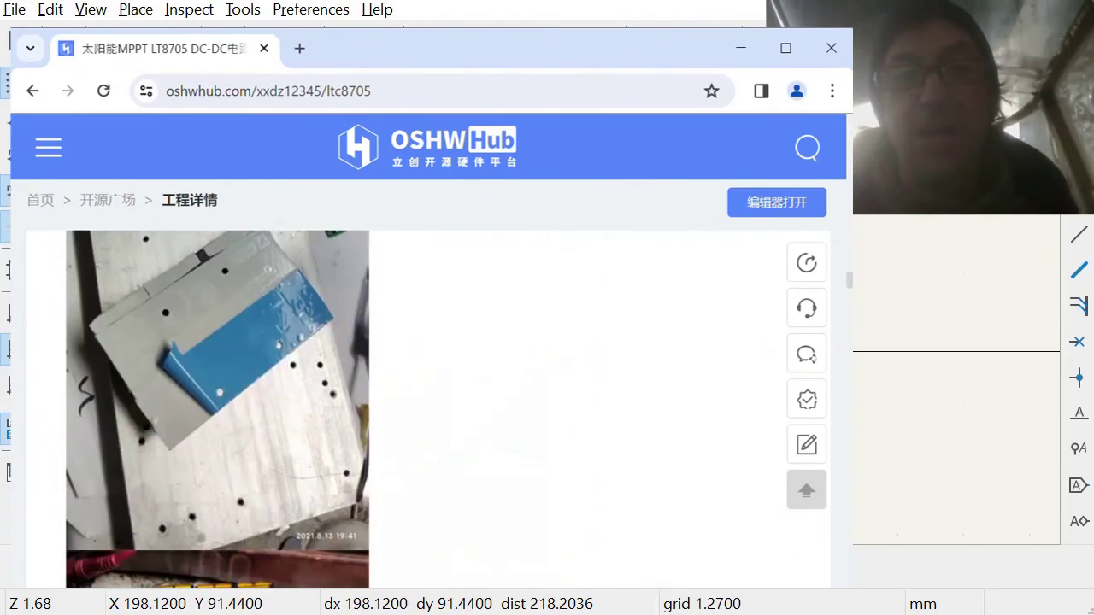
scroll(855, 358, "down", 15)
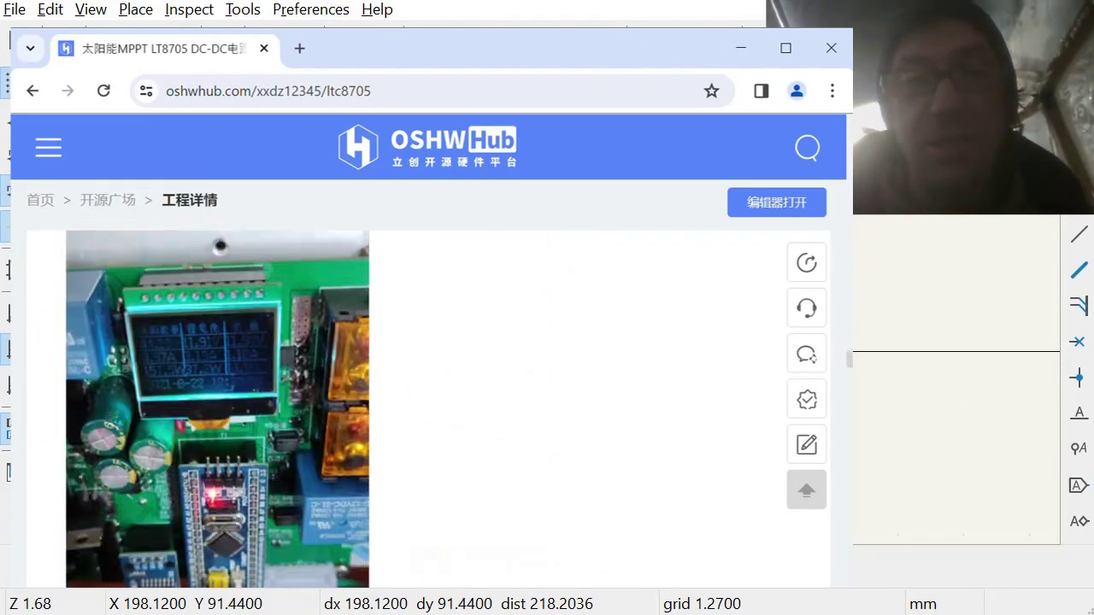
scroll(855, 358, "down", 15)
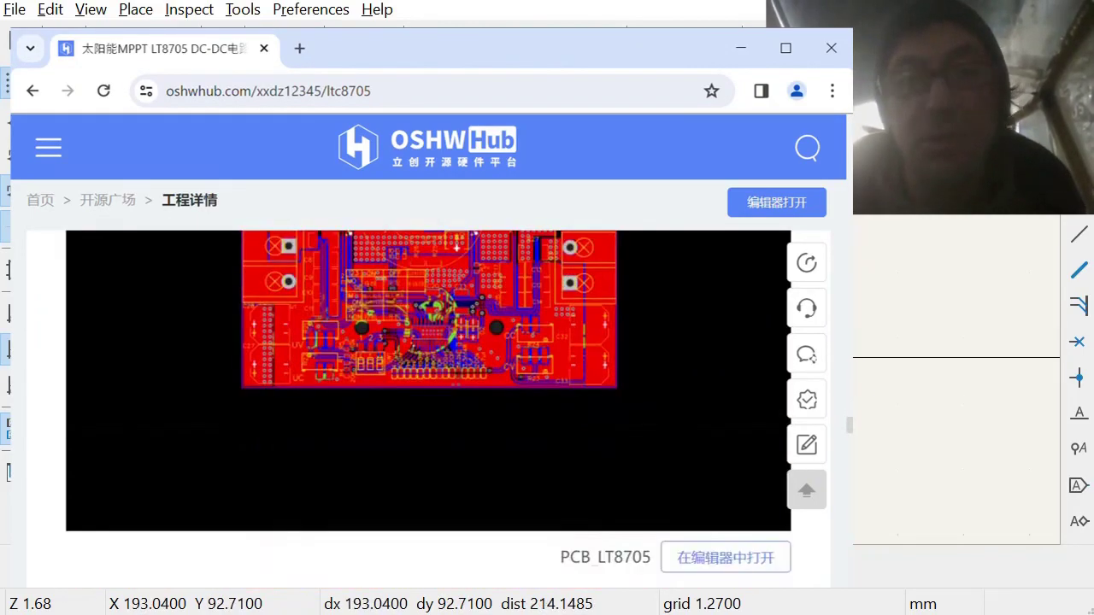
key("alt+Tab")
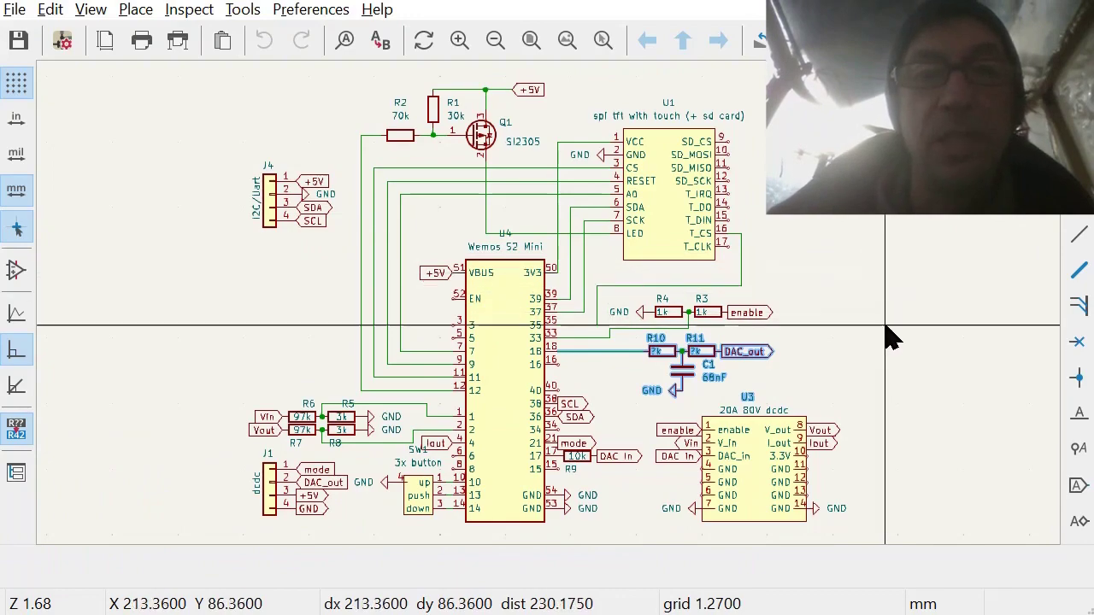
Clear the selection and box-select SI2305 Q1, R1 30k, R2 70k and their wires.
left_click(861, 349)
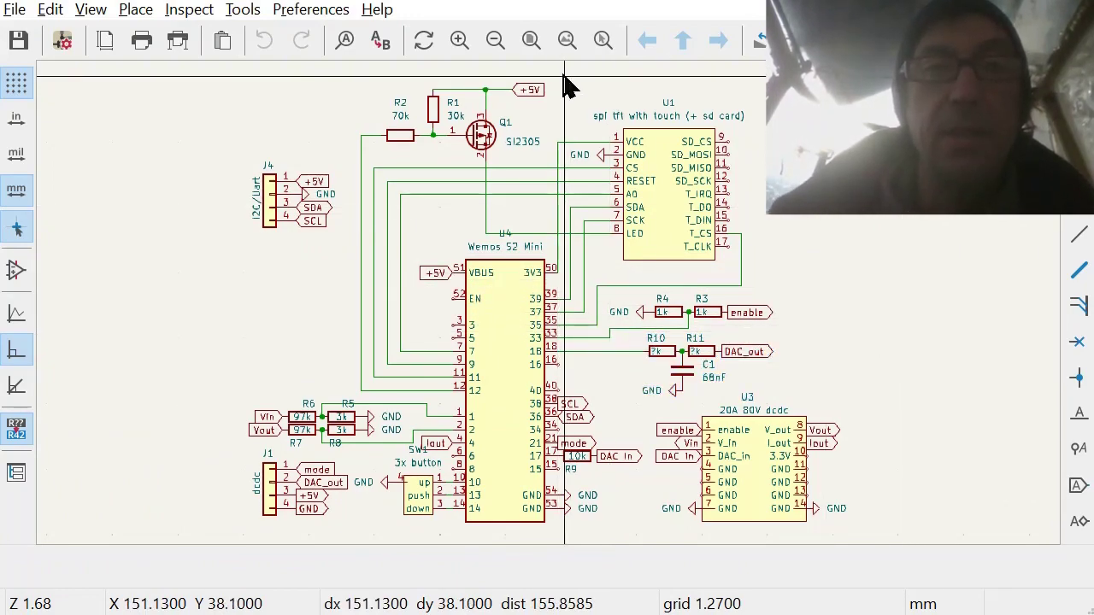
left_click_drag(565, 76, 369, 176)
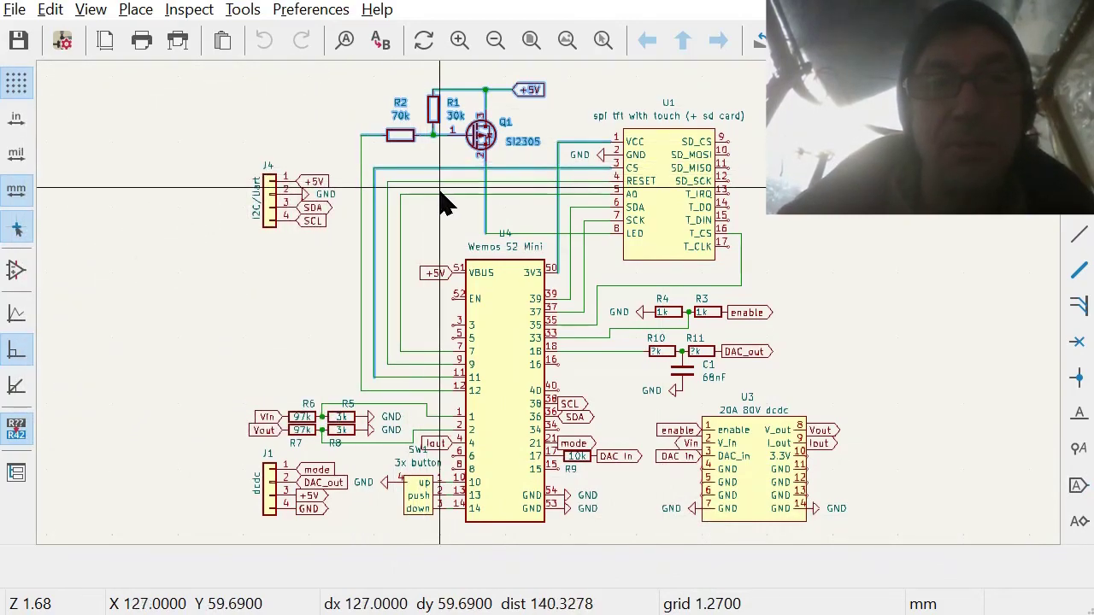
Deselect the Q1 circuit and bring the routed board up in the PCB Editor.
left_click(884, 229)
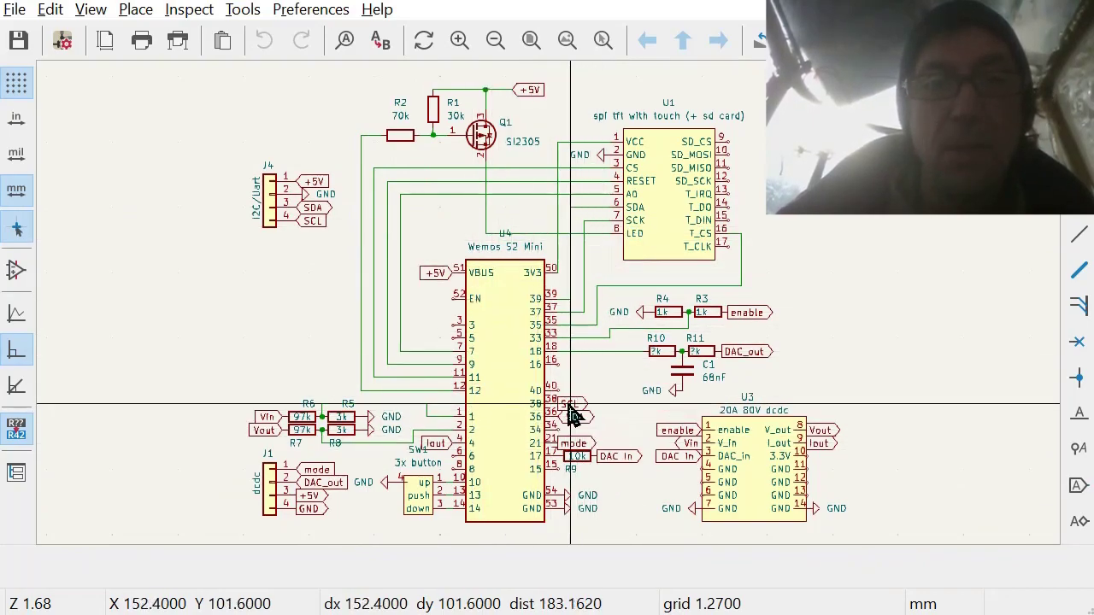
key("alt+Tab")
key("alt+Tab")
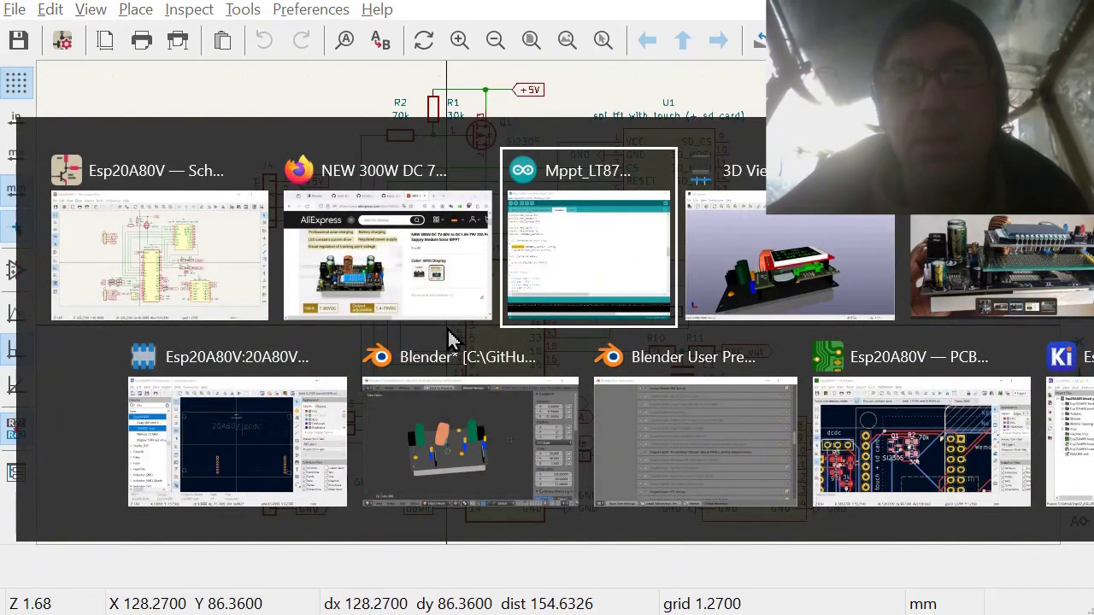
key("alt+Tab")
key("alt+Tab")
key("alt+Tab")
key("alt+Tab")
key("alt+Tab")
key("alt+Tab")
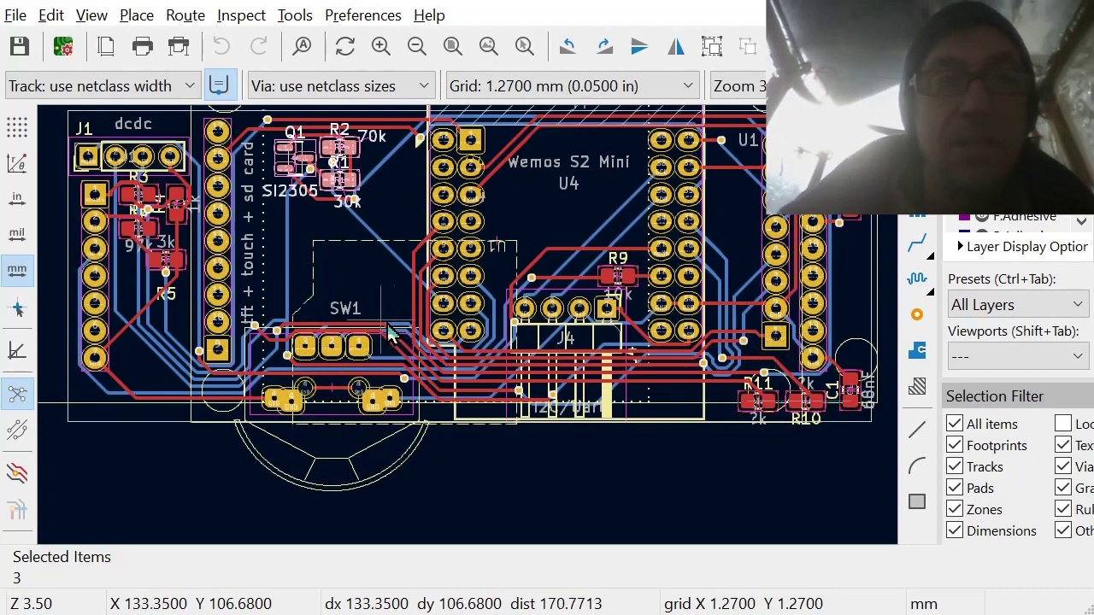
Review the routed tracks around the Wemos S2 Mini, then return to the Schematic Editor.
key("alt+Tab")
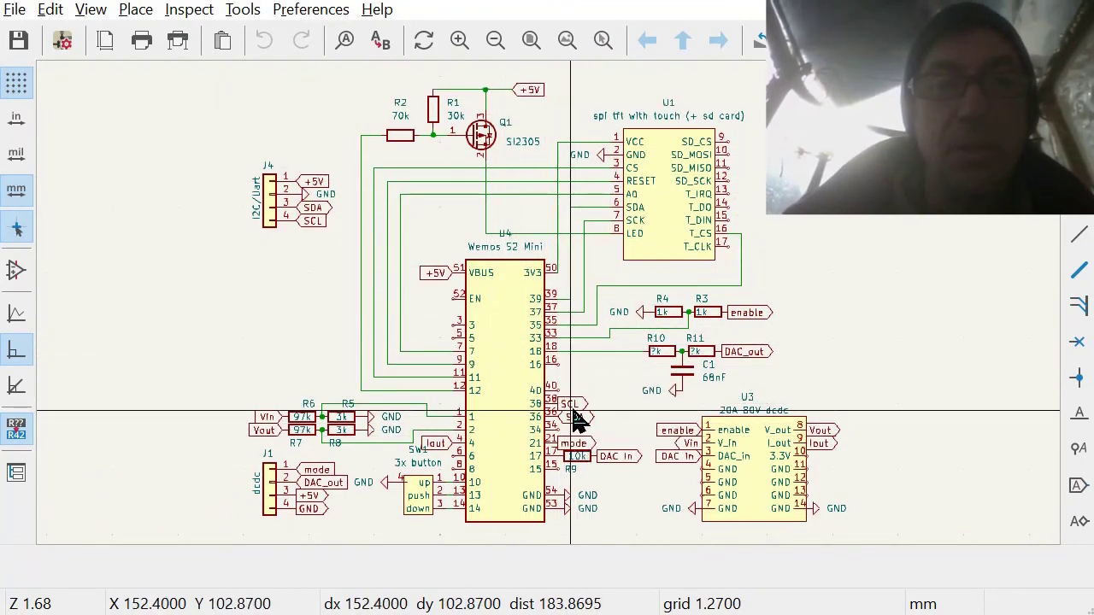
left_click(571, 397)
mouse_move(571, 397)
left_mouse_down()
mouse_move(555, 404)
mouse_move(571, 356)
mouse_move(564, 384)
left_mouse_up()
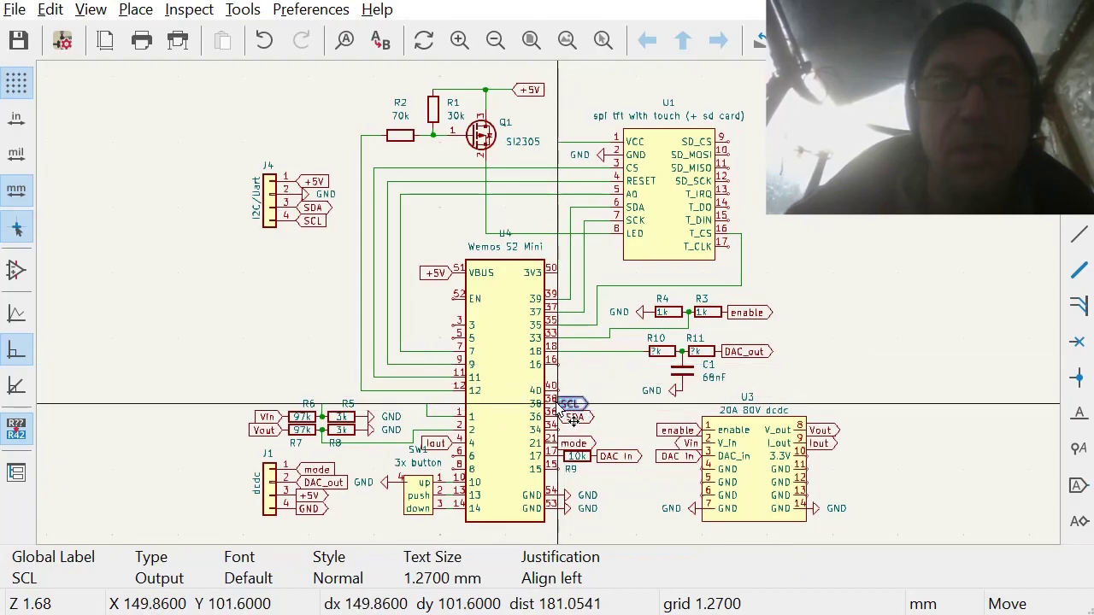
left_click(571, 415)
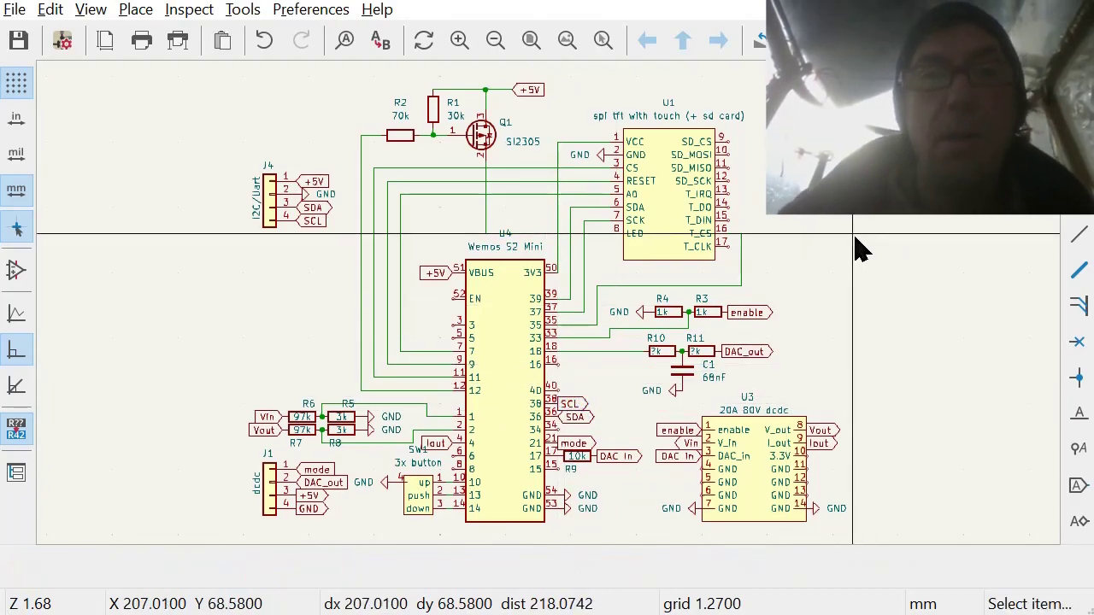